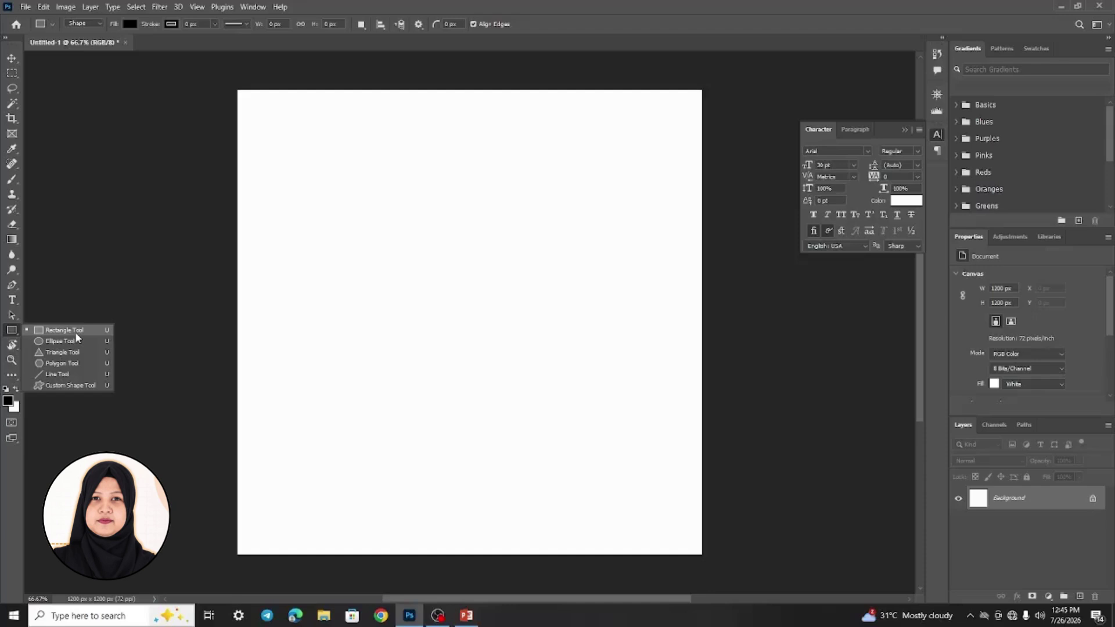
Draw a rectangle about 367 by 171 px near the canvas's upper-left corner and fill it with light orange.
{"action": "left_click", "coordinate": [75, 330]}
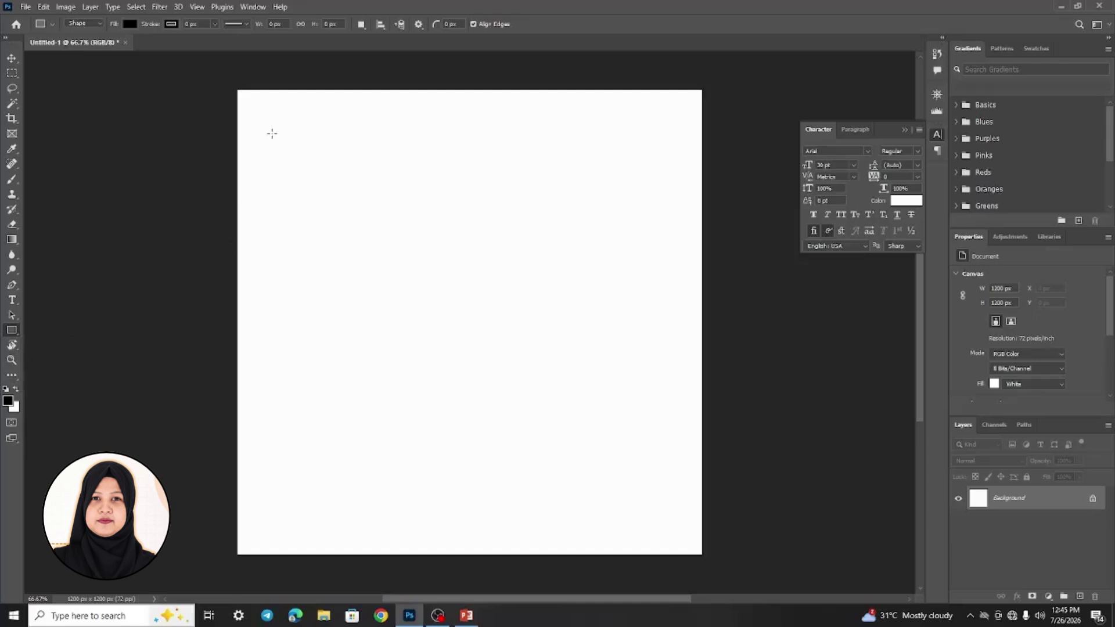
{"action": "left_click_drag", "start_coordinate": [272, 134], "coordinate": [413, 199]}
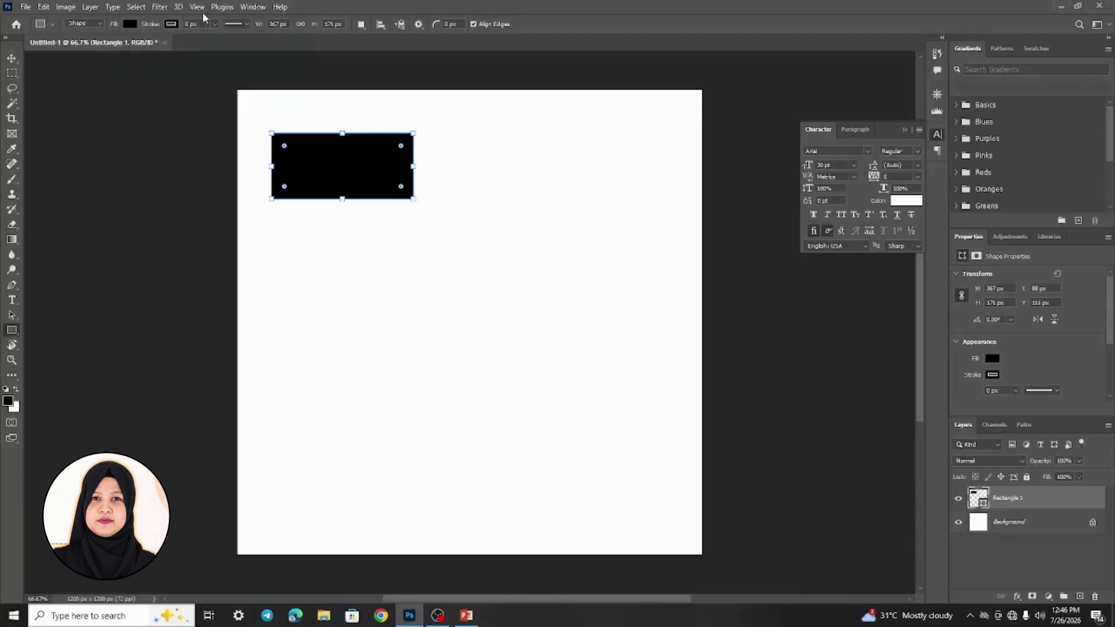
{"action": "left_click", "coordinate": [130, 24]}
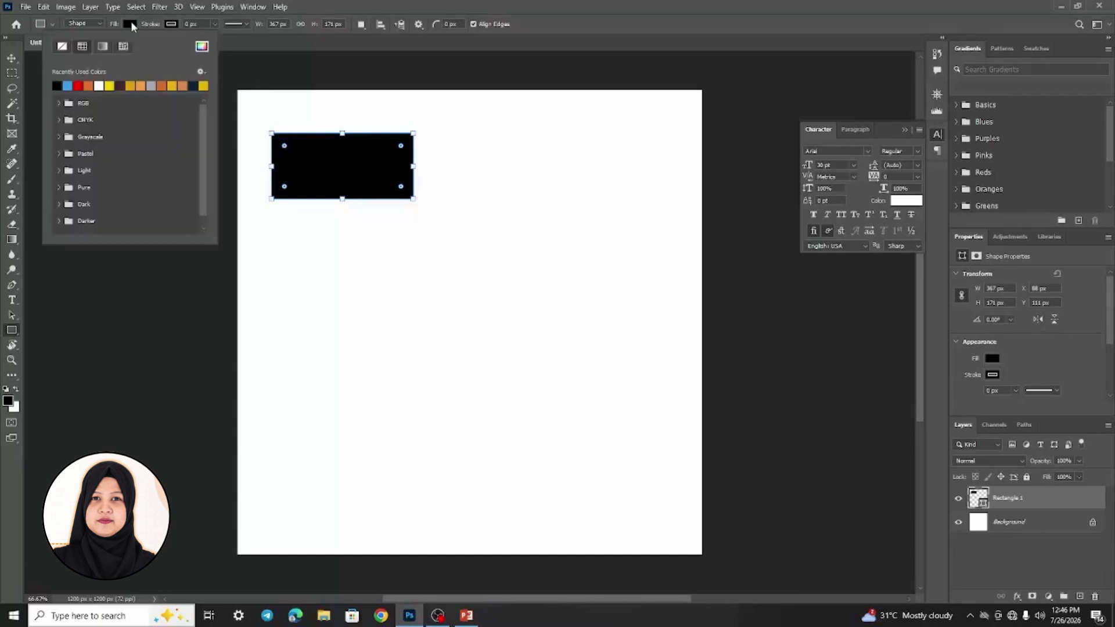
{"action": "left_click", "coordinate": [132, 85]}
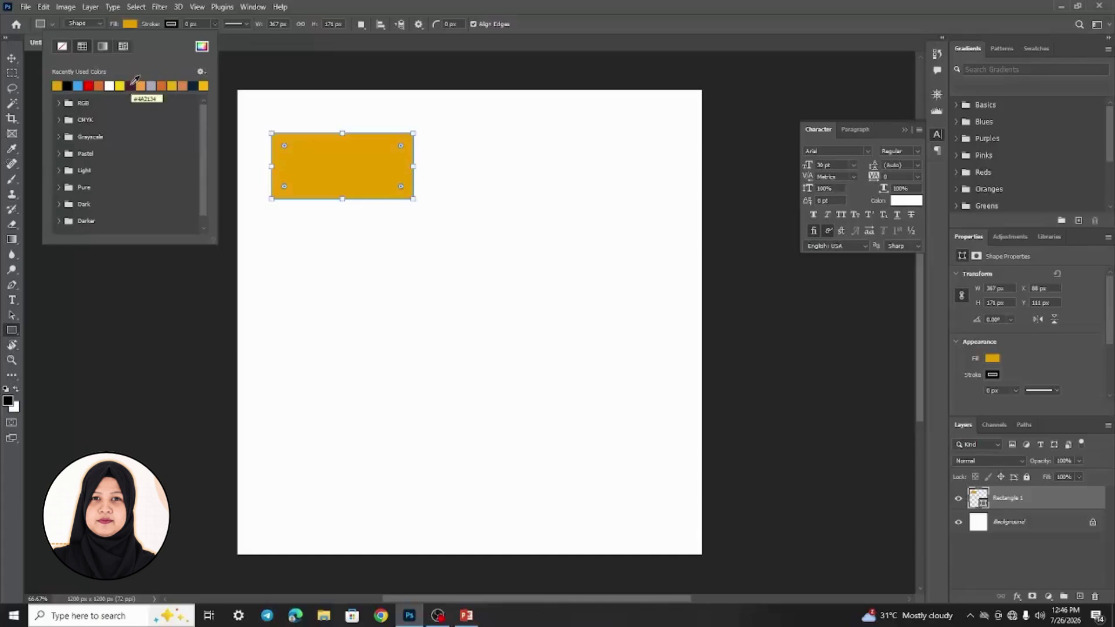
{"action": "left_click", "coordinate": [141, 85]}
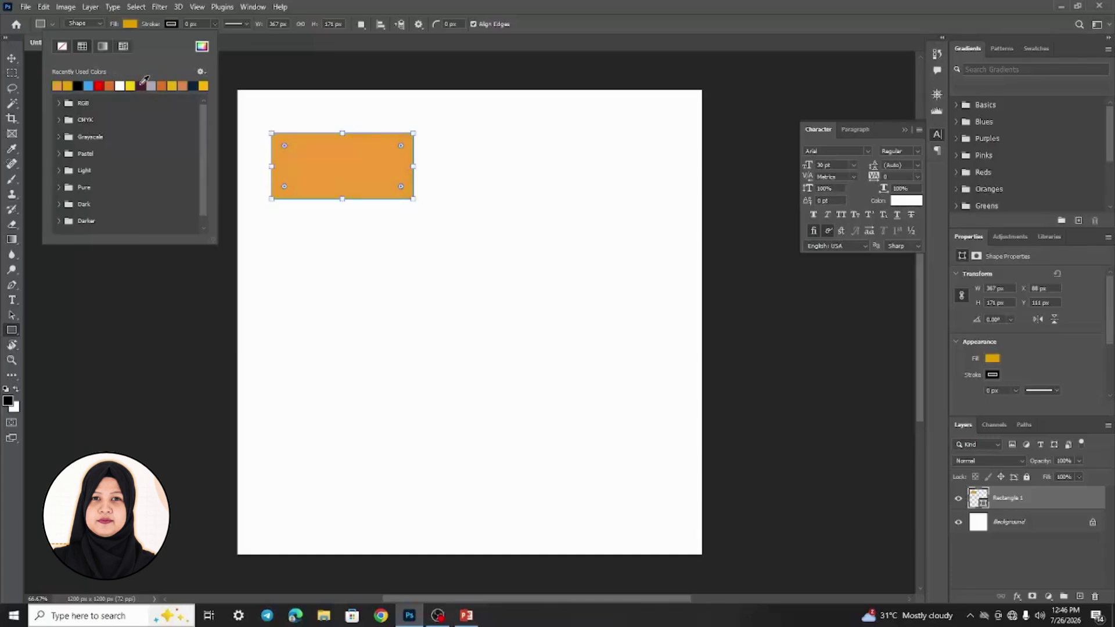
Give the rectangle a black outline about 5.71 px wide.
{"action": "left_click", "coordinate": [168, 24]}
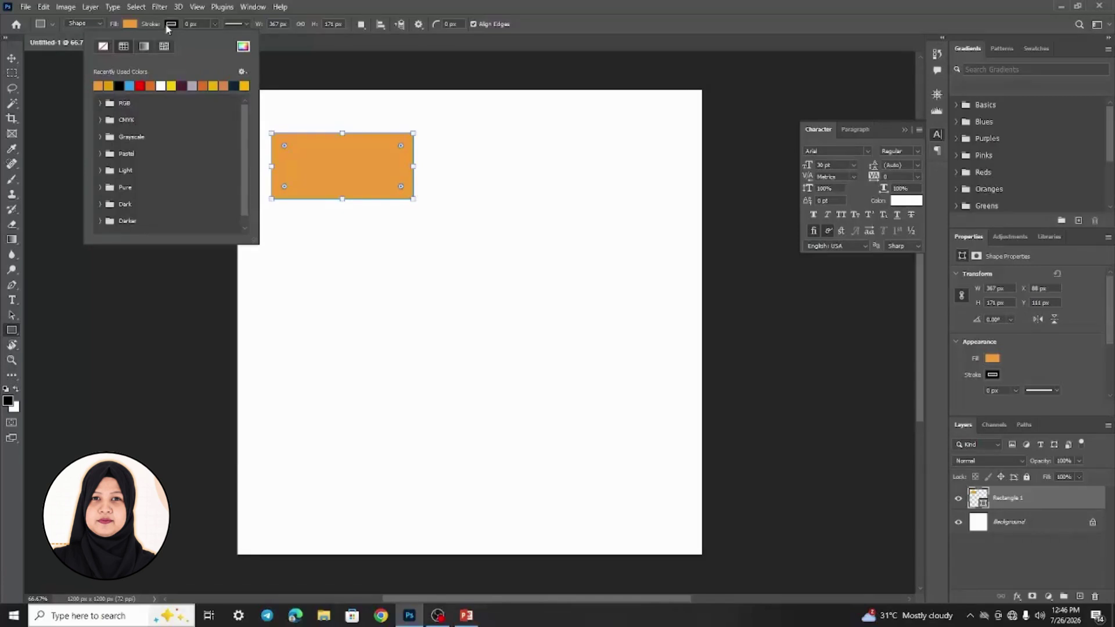
{"action": "left_click", "coordinate": [121, 85]}
{"action": "left_click", "coordinate": [214, 25]}
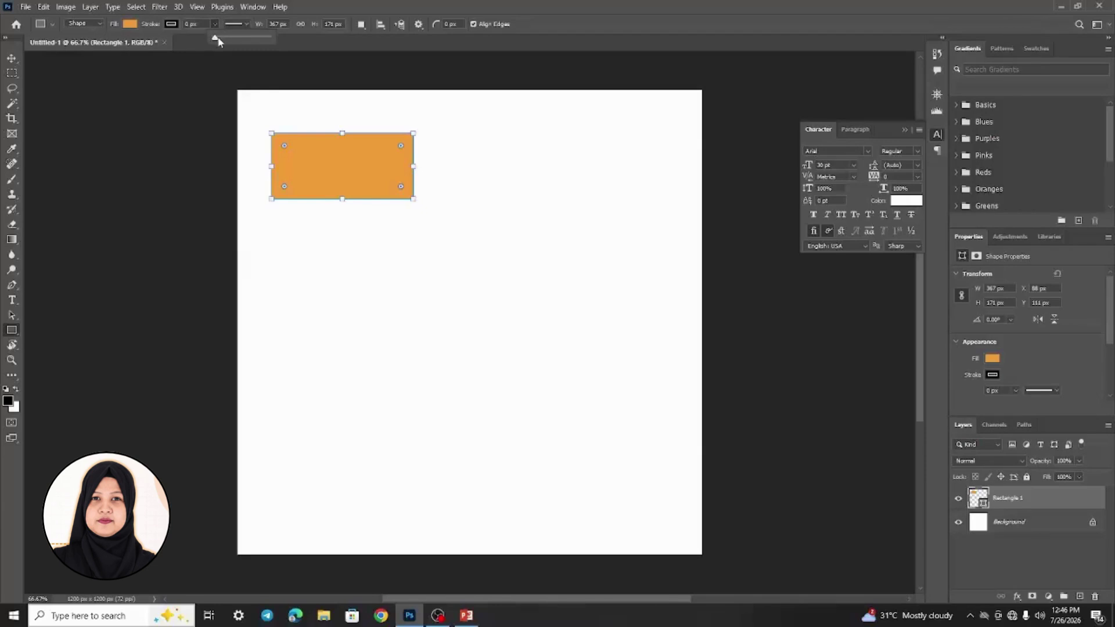
{"action": "left_click_drag", "start_coordinate": [213, 37], "coordinate": [228, 41]}
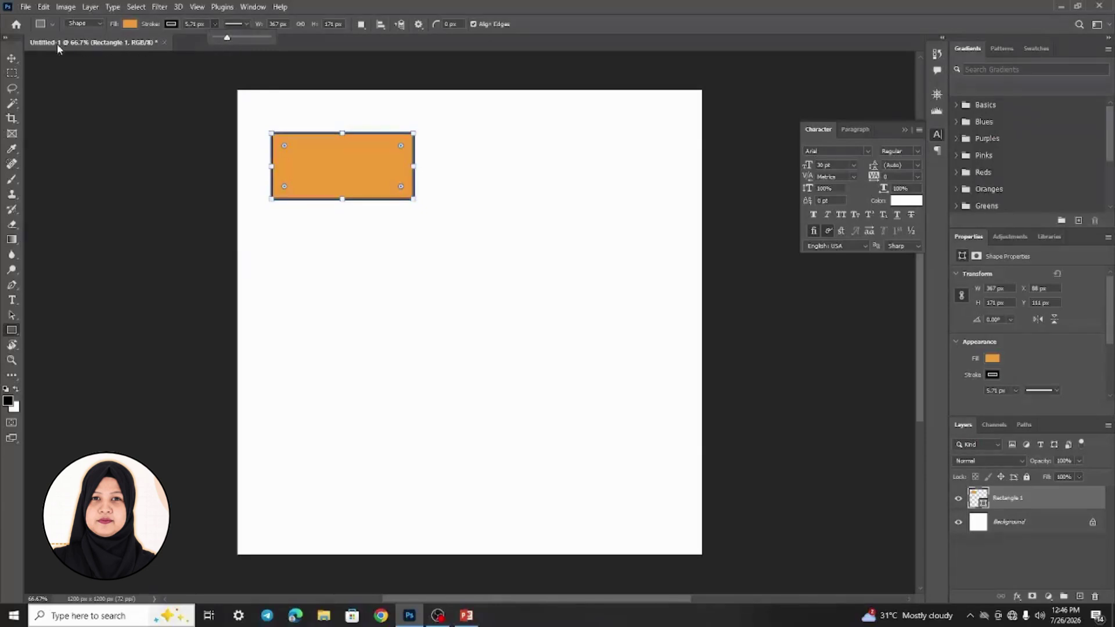
{"action": "left_click", "coordinate": [11, 57]}
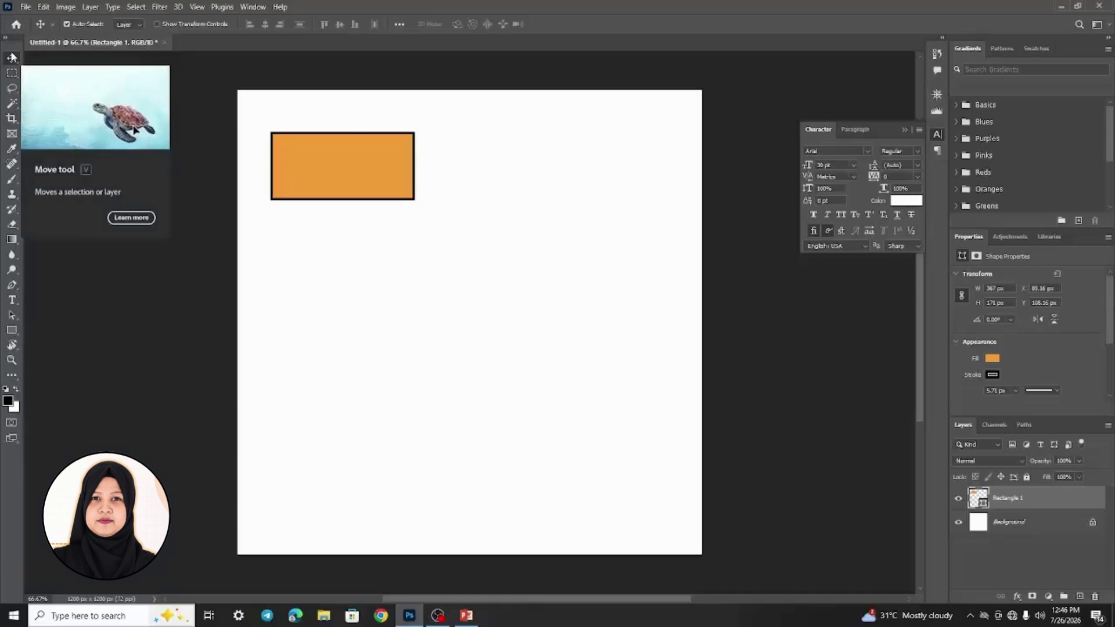
Draw a square about 183 px wide beside the rectangle, aligned with its upper edge.
{"action": "right_click", "coordinate": [8, 332]}
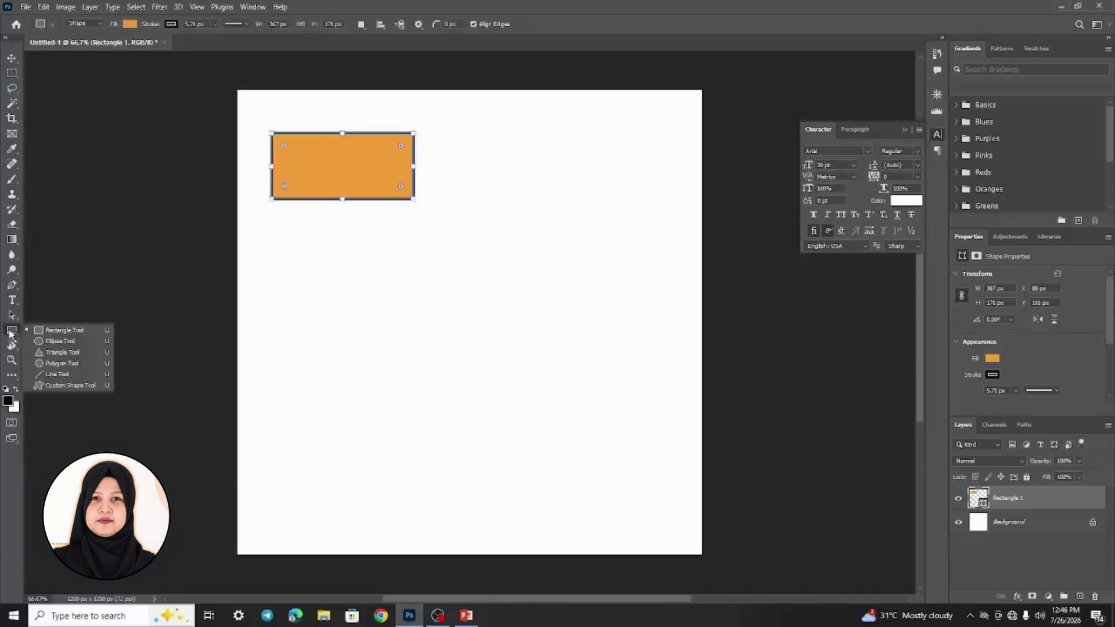
{"action": "left_click", "coordinate": [47, 331]}
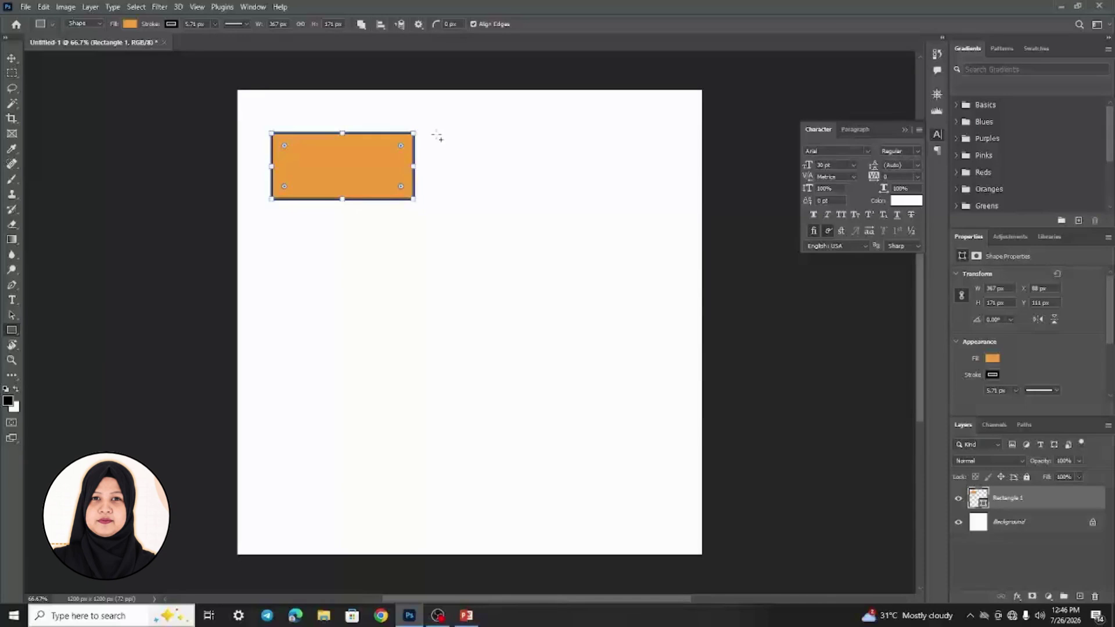
{"action": "mouse_move", "coordinate": [437, 133]}
{"action": "left_mouse_down"}
{"action": "mouse_move", "coordinate": [629, 304]}
{"action": "mouse_move", "coordinate": [575, 211]}
{"action": "mouse_move", "coordinate": [553, 197]}
{"action": "mouse_move", "coordinate": [557, 205]}
{"action": "left_mouse_up"}
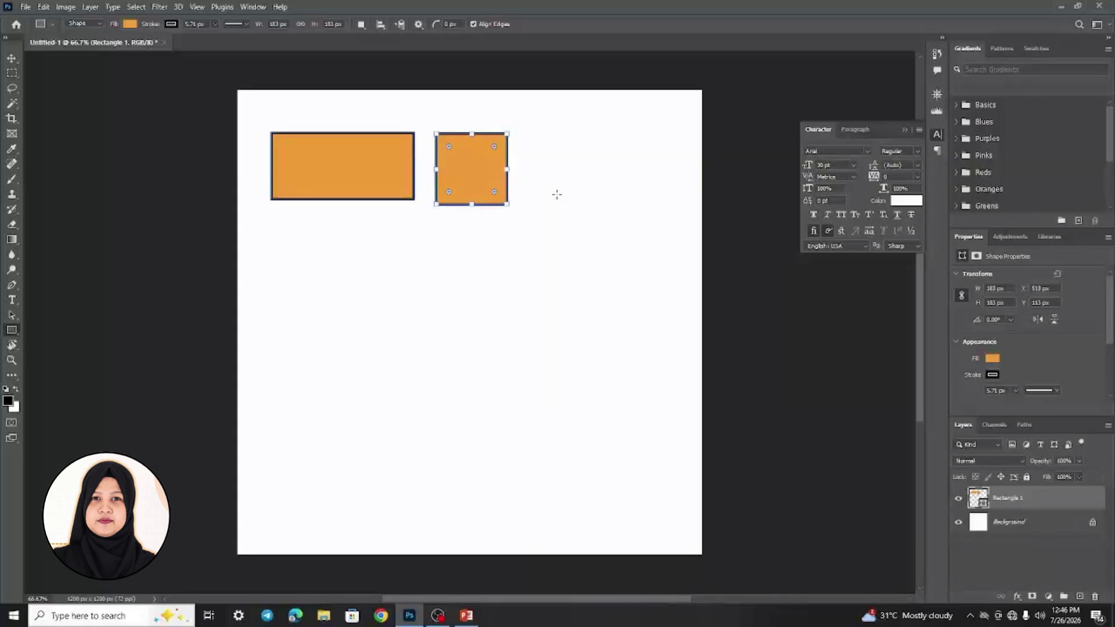
Draw an upright ellipse about 110 by 209 px beside the square, and a circle about 212 px across next to it.
{"action": "right_click", "coordinate": [16, 331]}
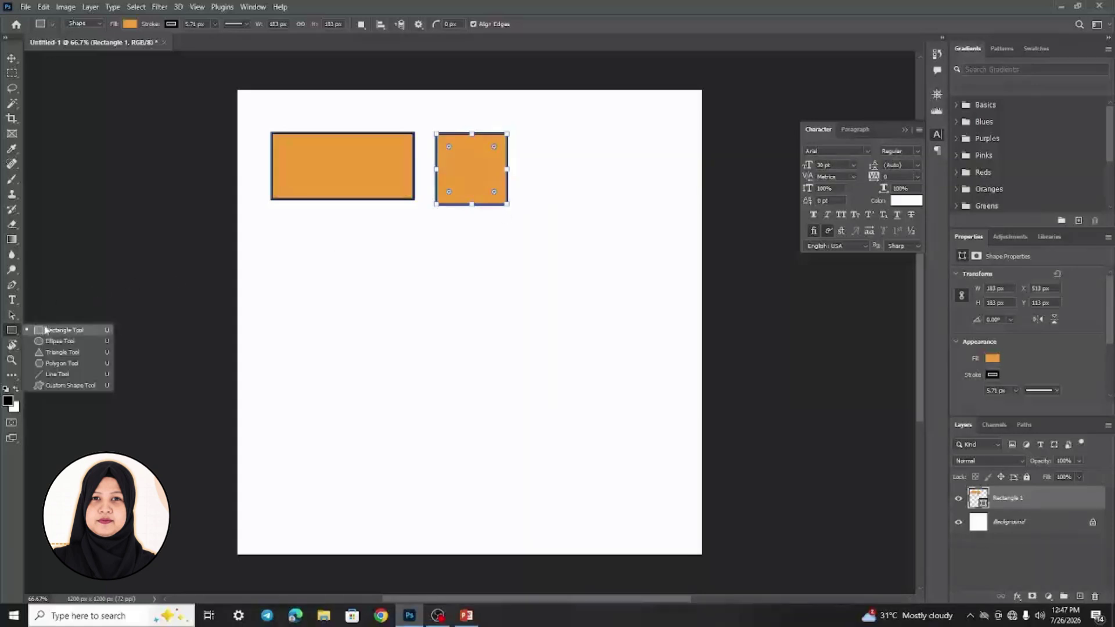
{"action": "left_click", "coordinate": [58, 341]}
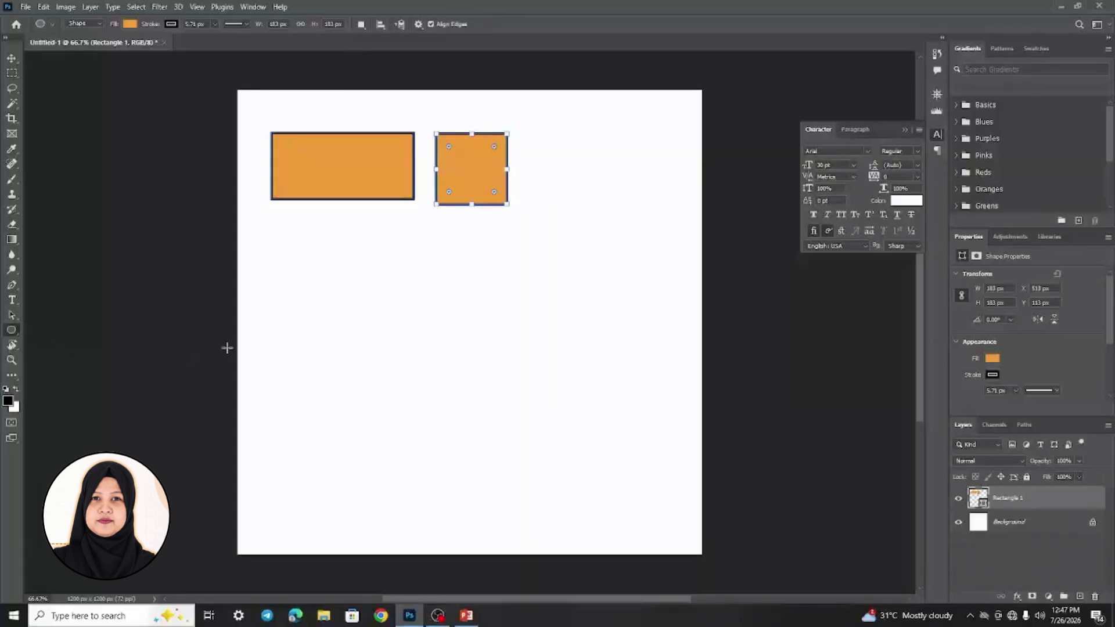
{"action": "left_click_drag", "start_coordinate": [533, 132], "coordinate": [575, 212]}
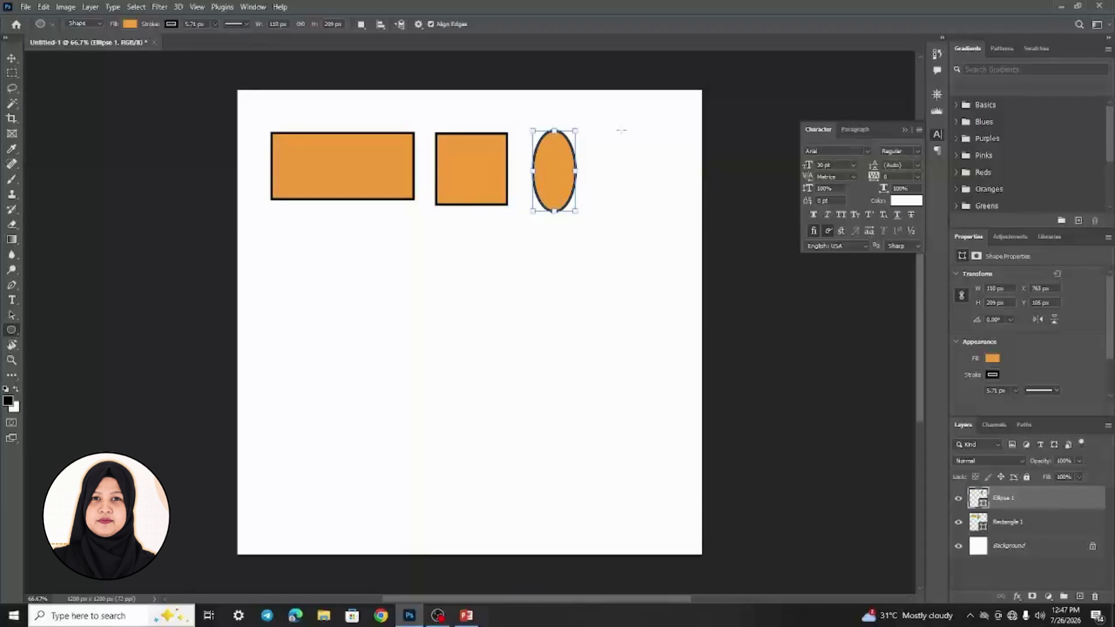
{"action": "left_click_drag", "start_coordinate": [597, 131], "coordinate": [680, 227]}
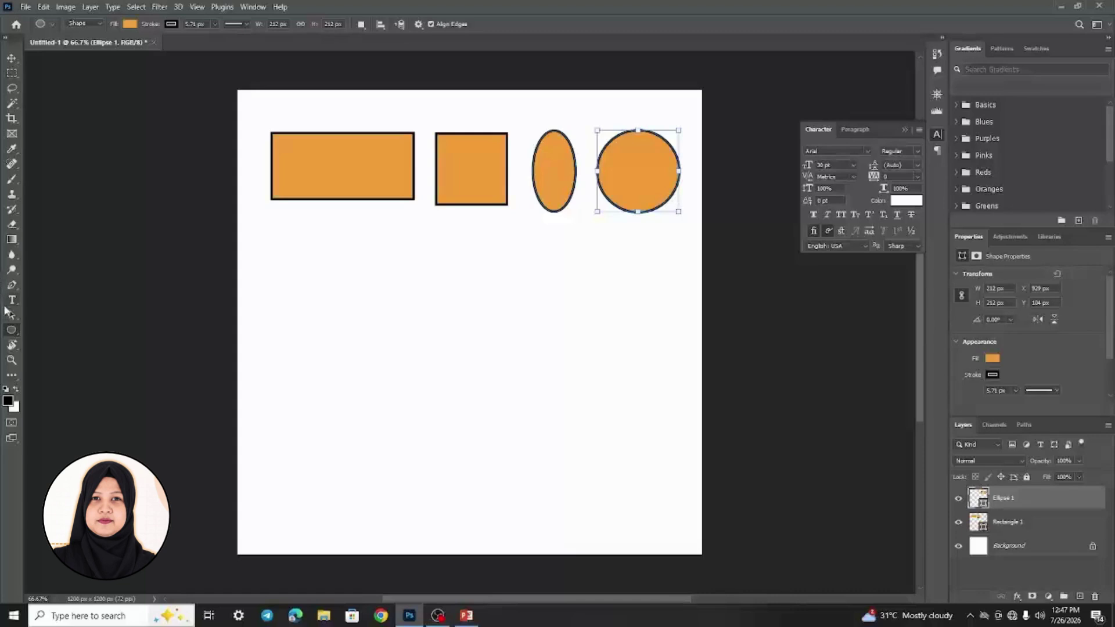
Draw a triangle about 179 by 228 px below the rectangle and round its corners to a radius of about 28 px.
{"action": "right_click", "coordinate": [11, 331]}
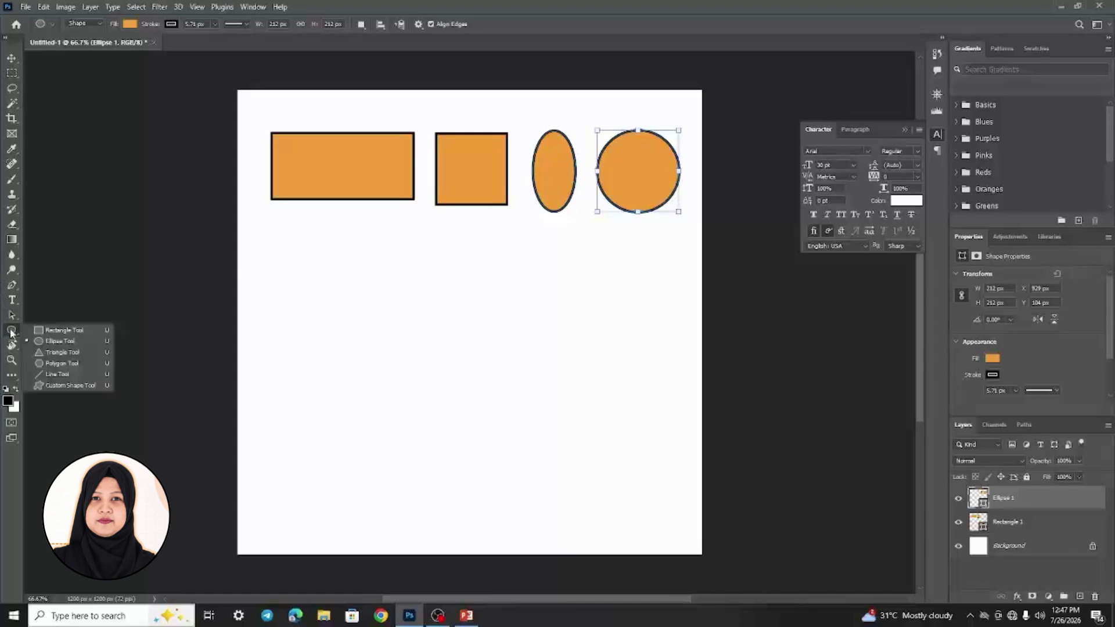
{"action": "left_click", "coordinate": [61, 353]}
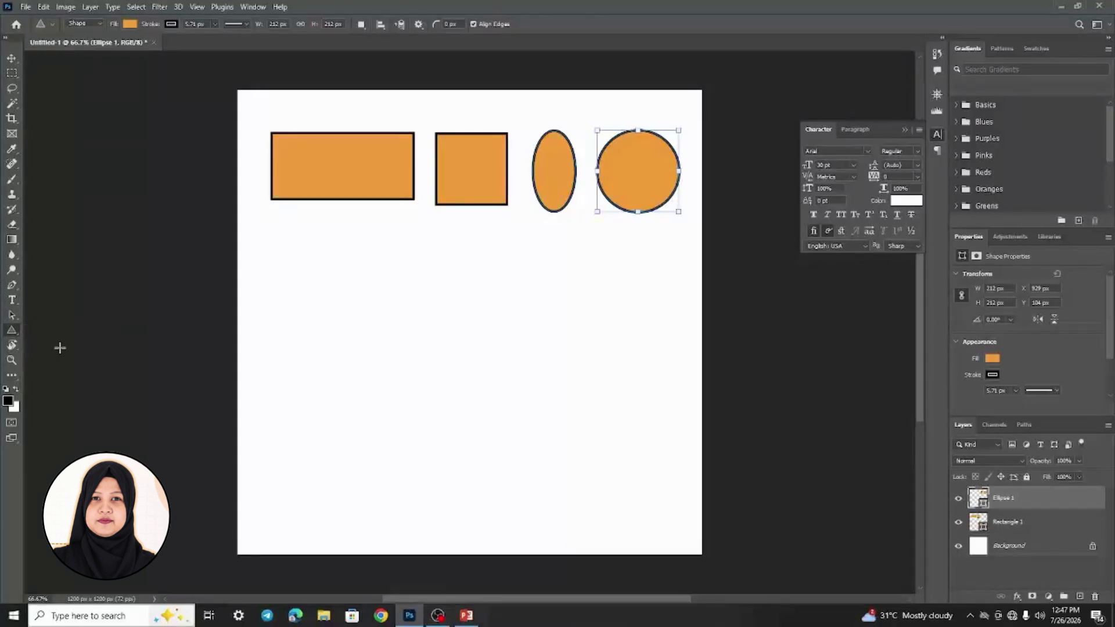
{"action": "left_click_drag", "start_coordinate": [279, 241], "coordinate": [350, 329]}
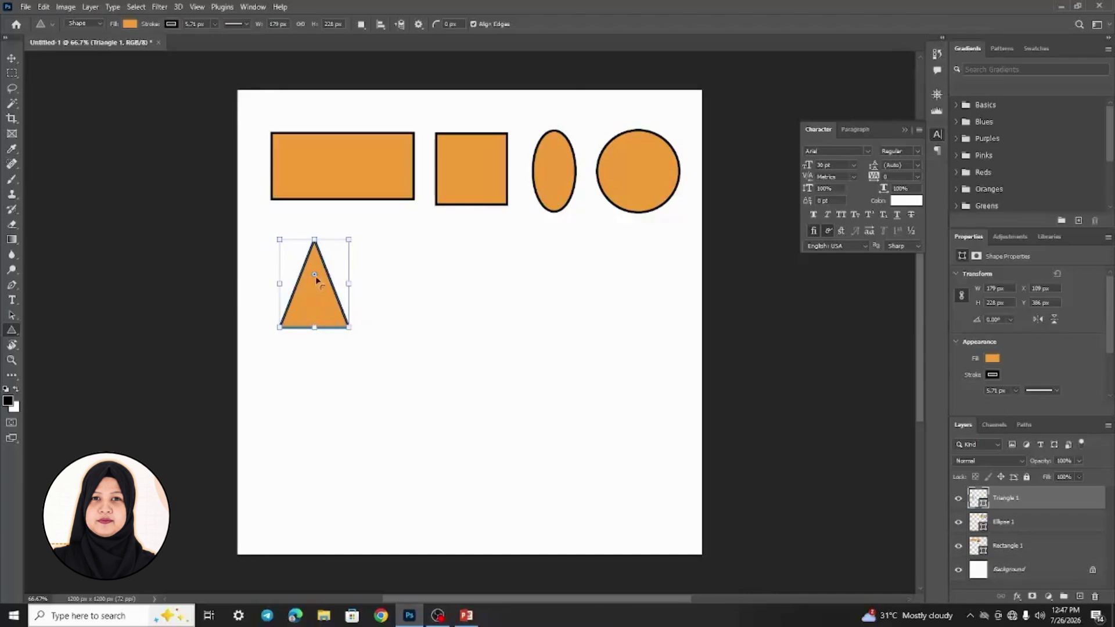
{"action": "left_click_drag", "start_coordinate": [316, 274], "coordinate": [314, 270]}
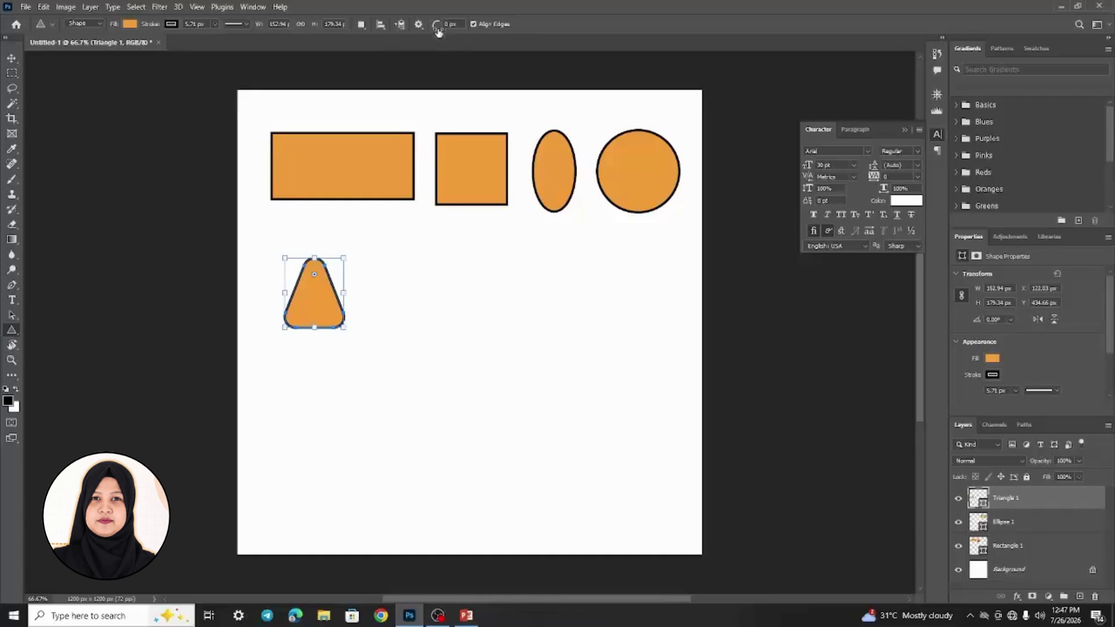
{"action": "scroll", "coordinate": [1049, 386], "scroll_direction": "down", "scroll_amount": 1}
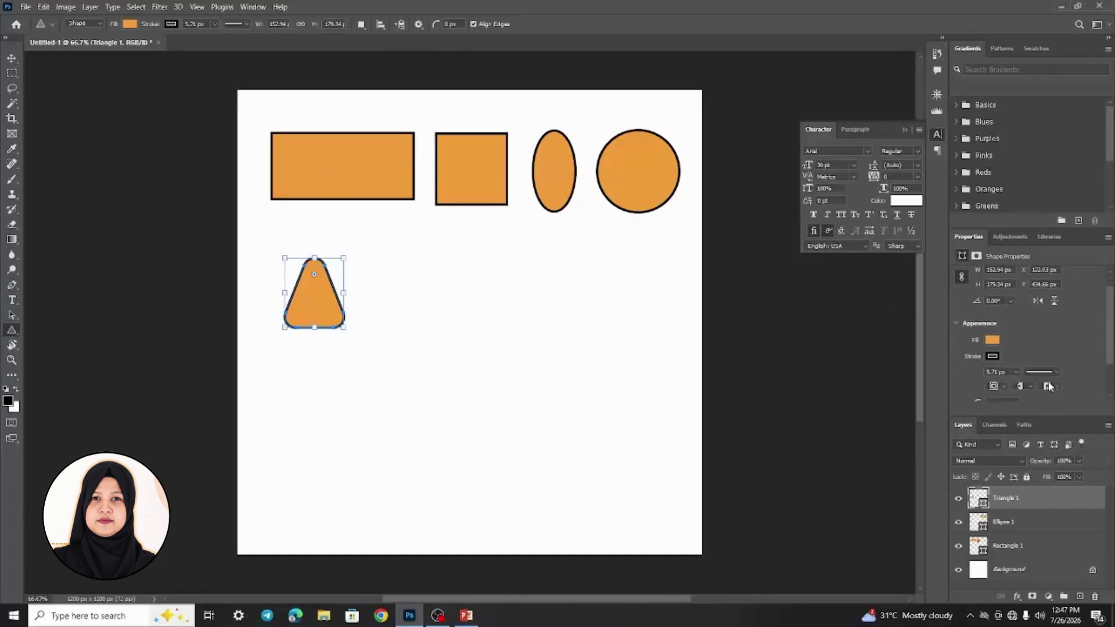
{"action": "scroll", "coordinate": [1040, 387], "scroll_direction": "down", "scroll_amount": 1}
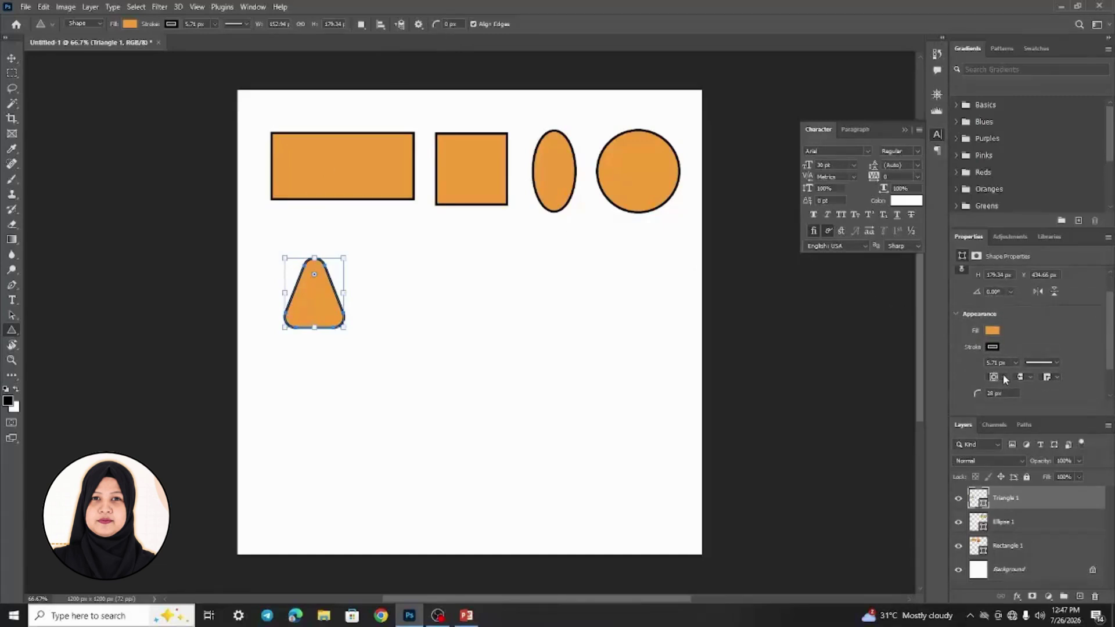
{"action": "scroll", "coordinate": [1003, 374], "scroll_direction": "down", "scroll_amount": 1}
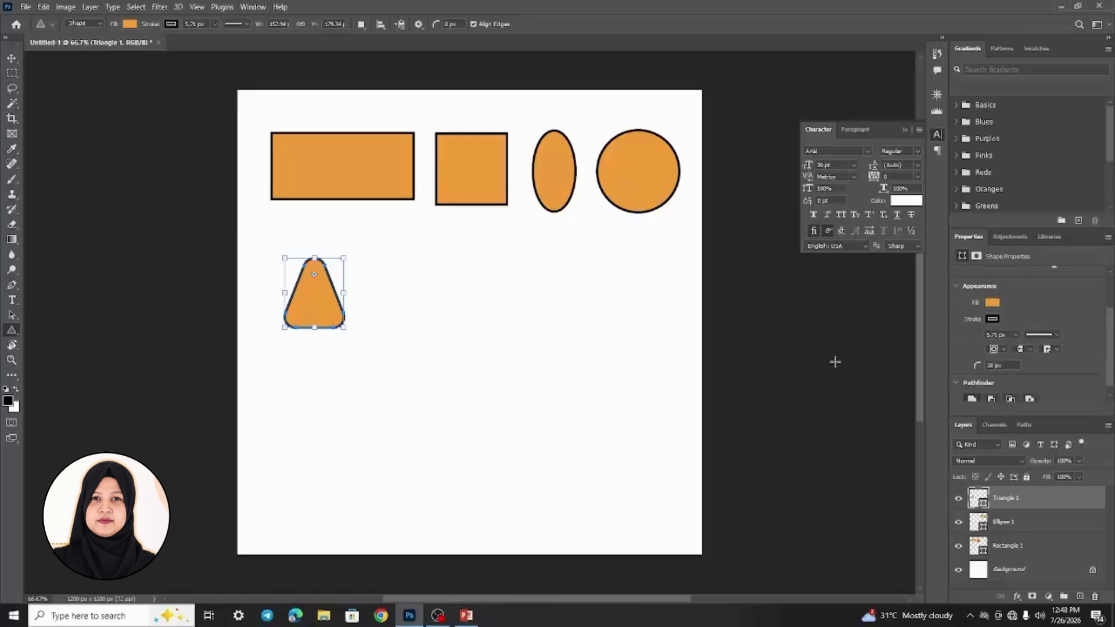
Create a 5-sided polygon, 152.94 by 179.34 px, to the right of the triangle.
{"action": "right_click", "coordinate": [12, 330]}
{"action": "left_click", "coordinate": [59, 364]}
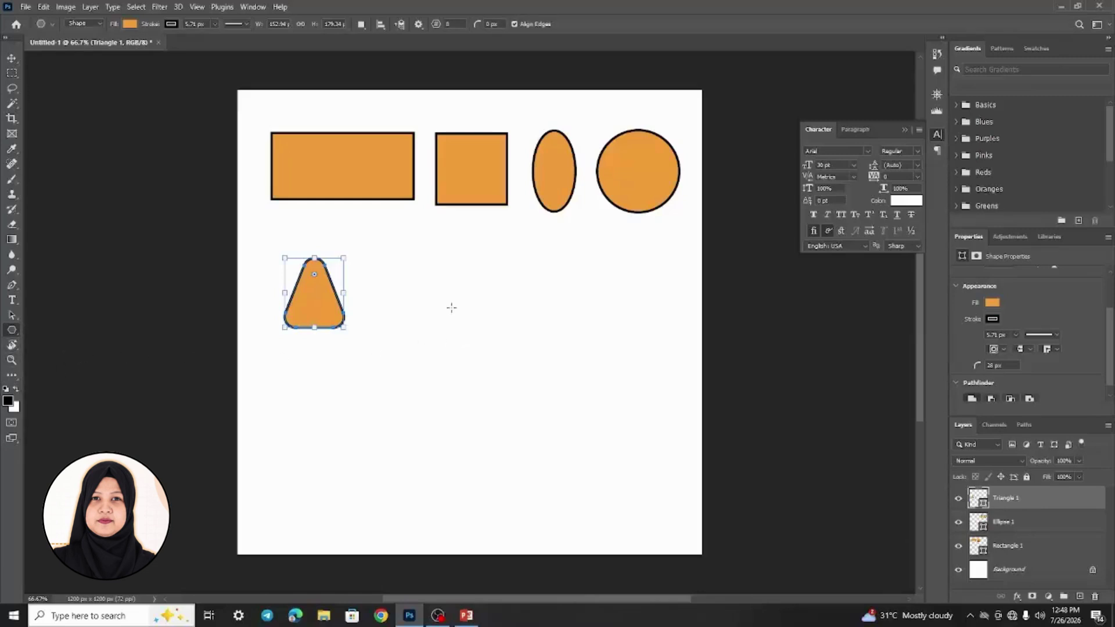
{"action": "left_click", "coordinate": [407, 282]}
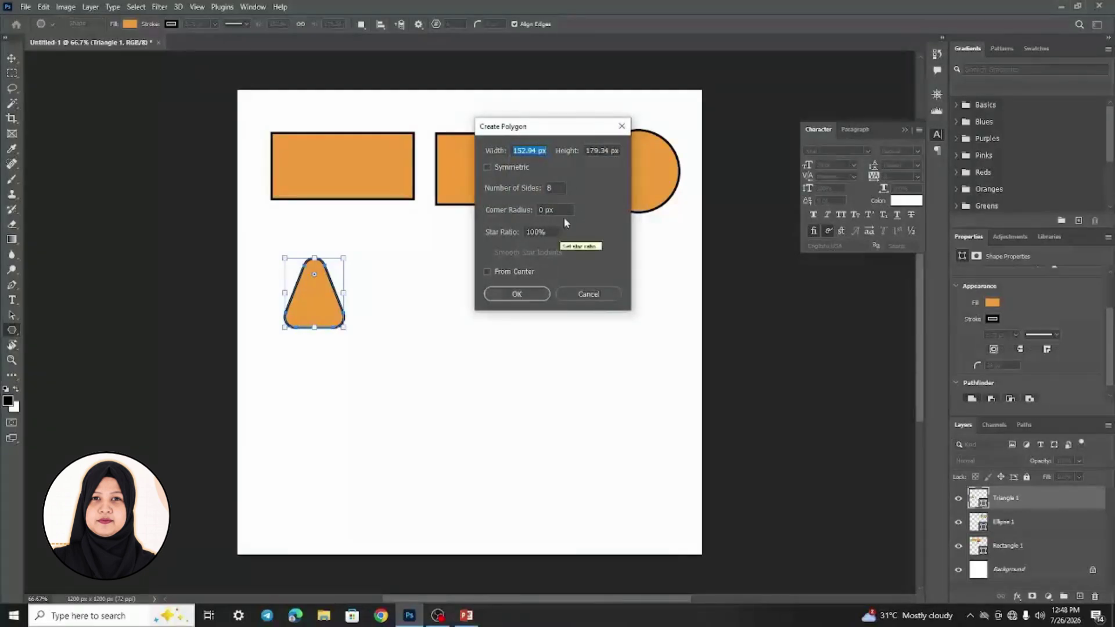
{"action": "double_click", "coordinate": [549, 187]}
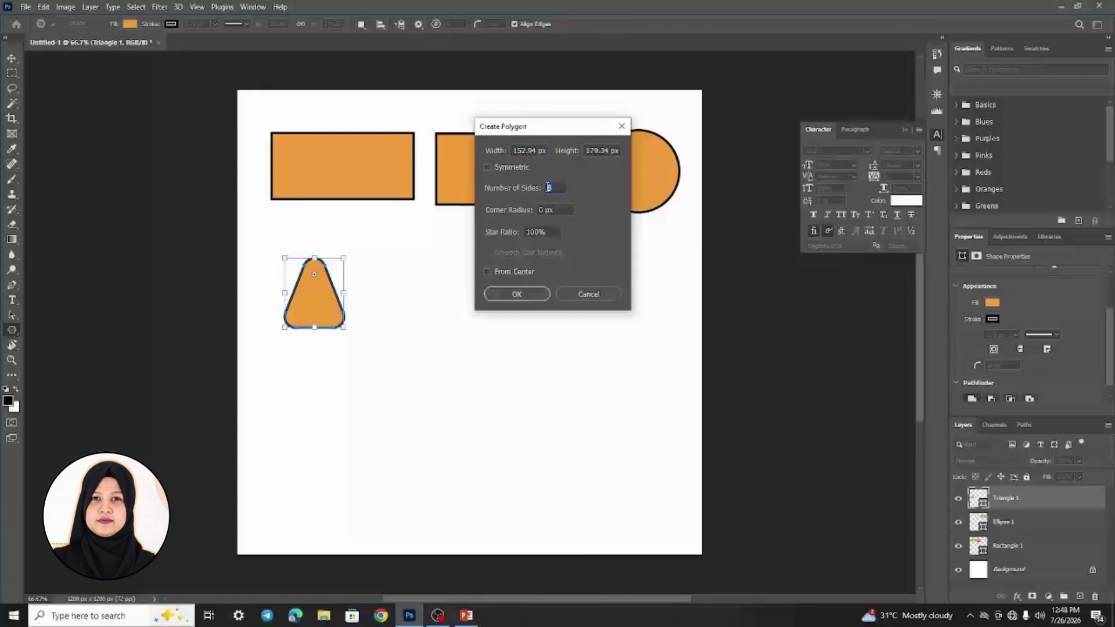
{"action": "type", "text": "5"}
{"action": "key", "text": "Return"}
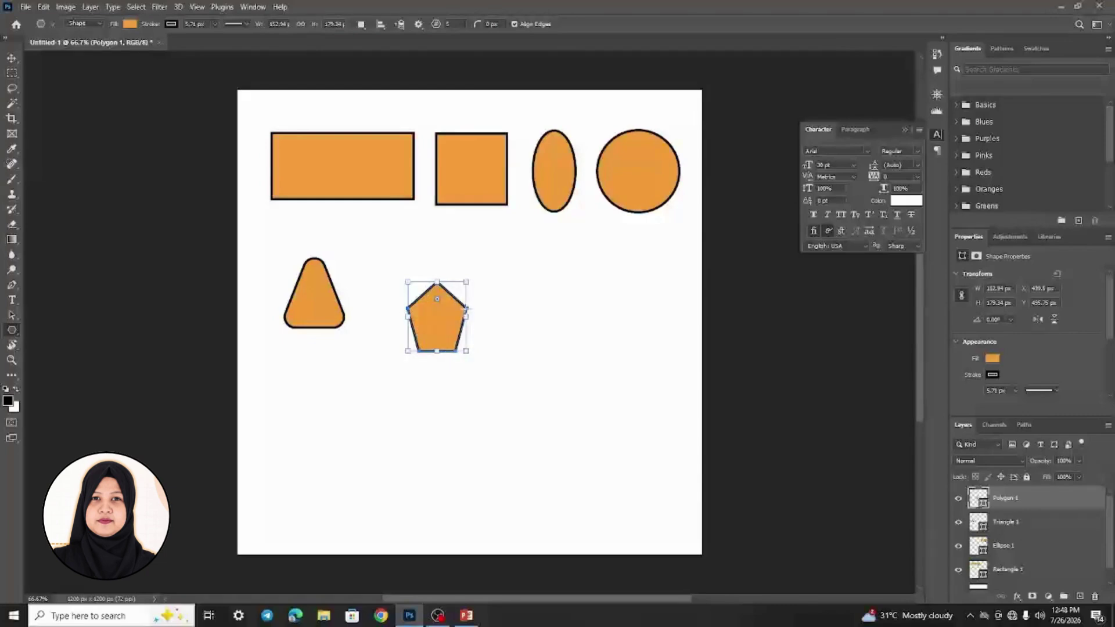
Create a 6-sided polygon, 152.94 by 179.34 px, to the right of the pentagon.
{"action": "left_click", "coordinate": [512, 295]}
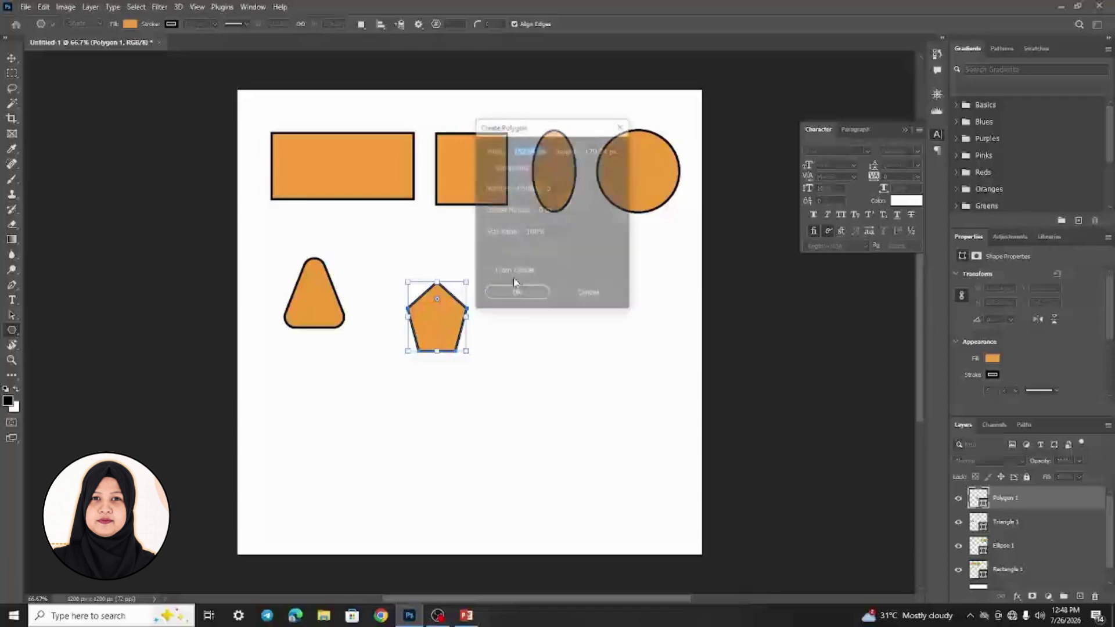
{"action": "double_click", "coordinate": [547, 188]}
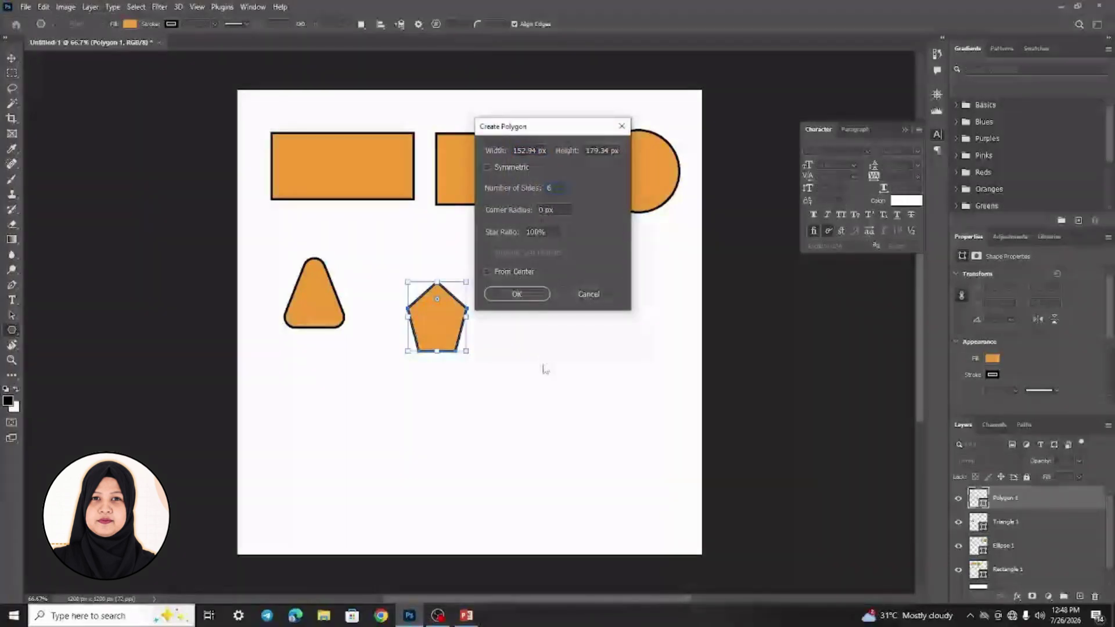
{"action": "left_click", "coordinate": [519, 295]}
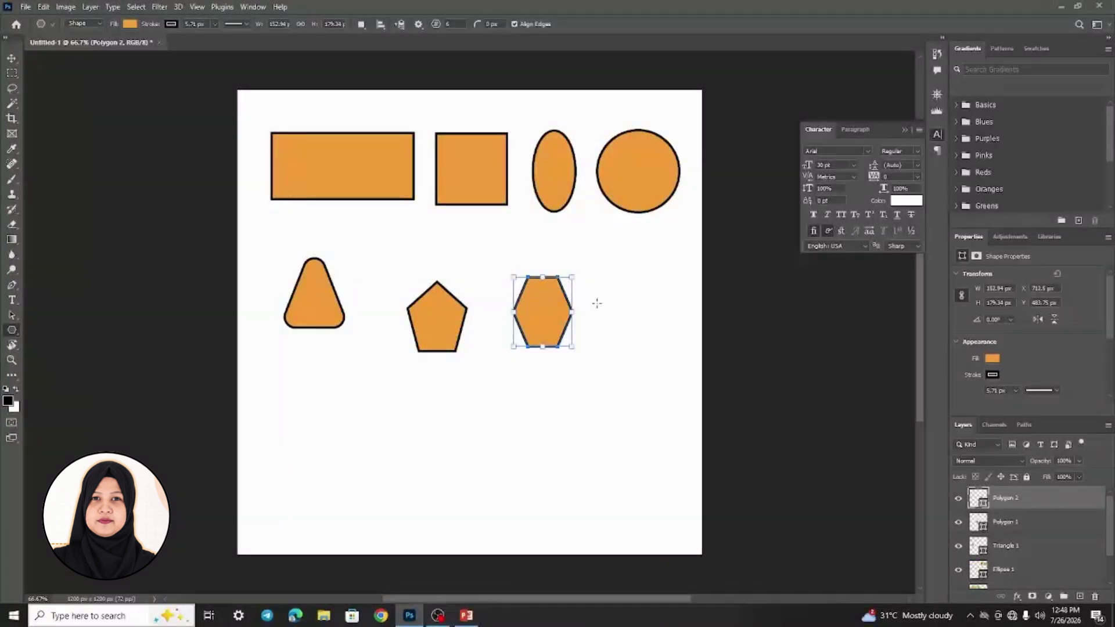
Create an 8-sided polygon, 152.94 by 179.34 px, to the right of the hexagon.
{"action": "left_click", "coordinate": [620, 310]}
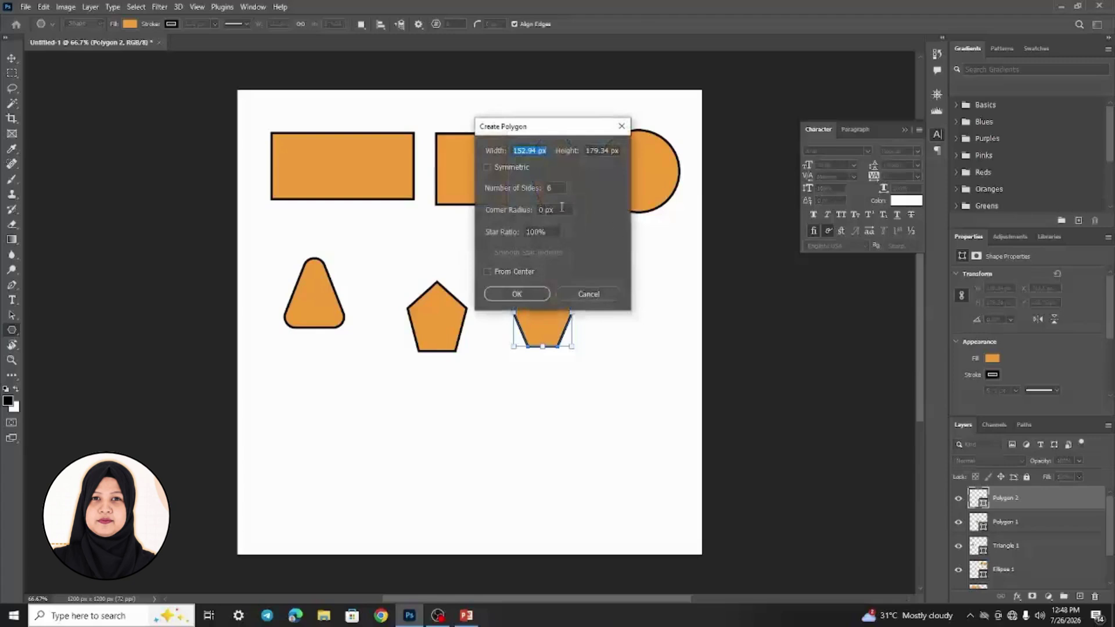
{"action": "double_click", "coordinate": [550, 188]}
{"action": "type", "text": "8"}
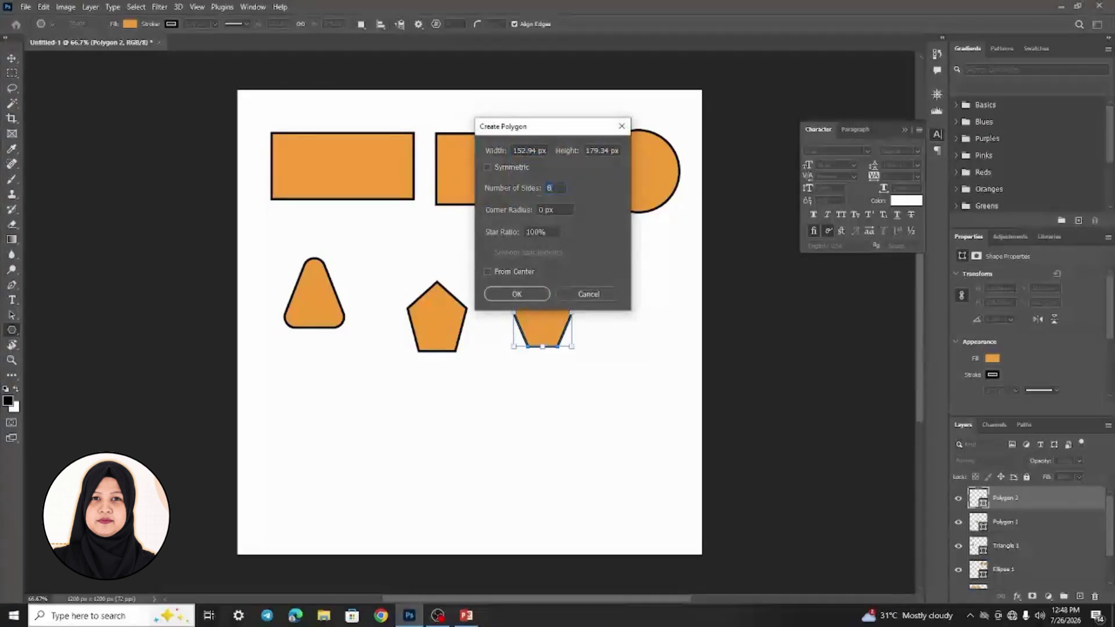
{"action": "key", "text": "Return"}
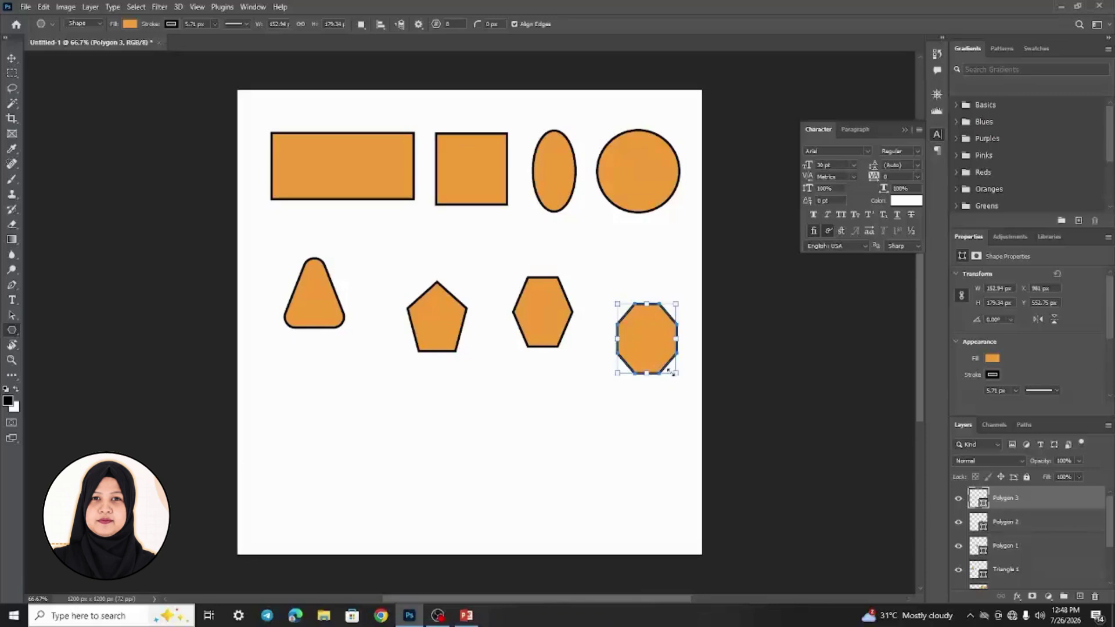
Draw a horizontal line about 189 px long below the rounded triangle with the Line tool.
{"action": "right_click", "coordinate": [11, 334]}
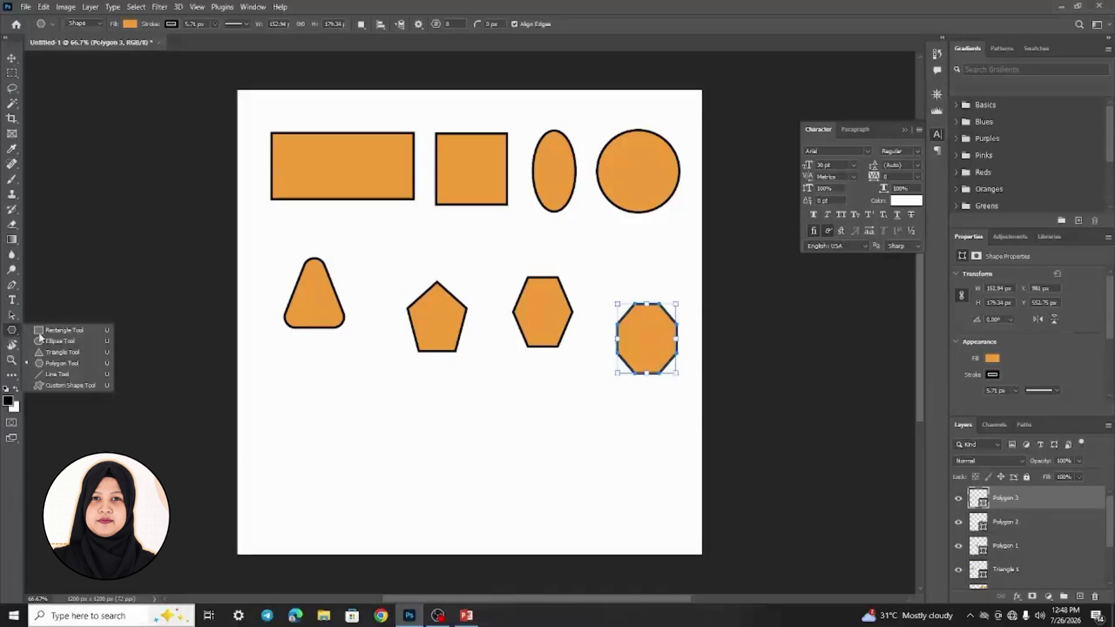
{"action": "left_click", "coordinate": [57, 374]}
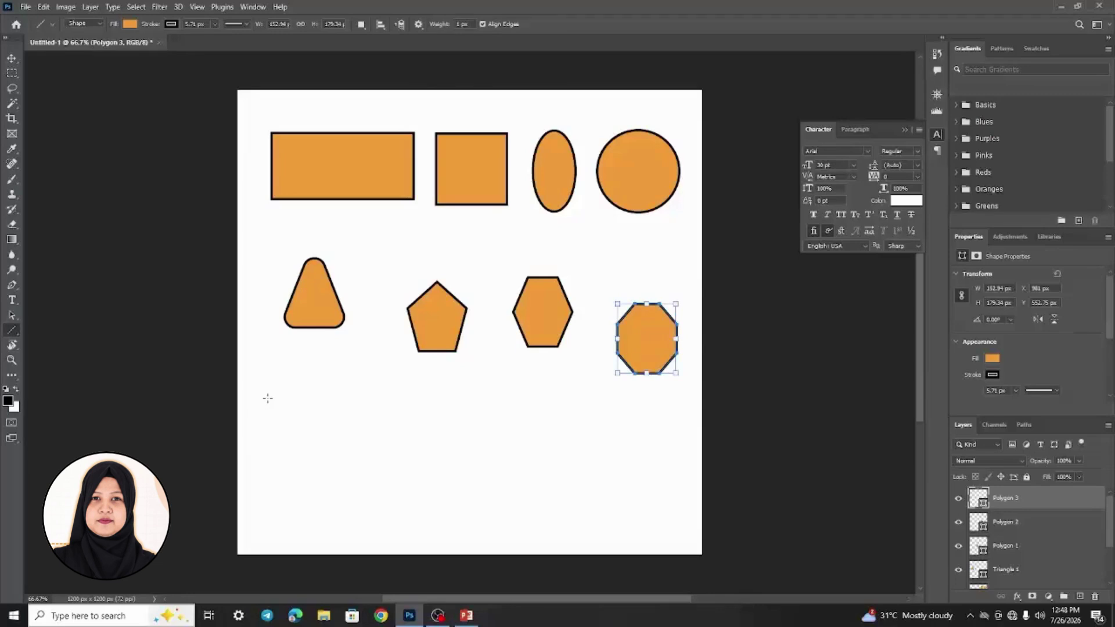
{"action": "left_click_drag", "start_coordinate": [267, 399], "coordinate": [342, 398]}
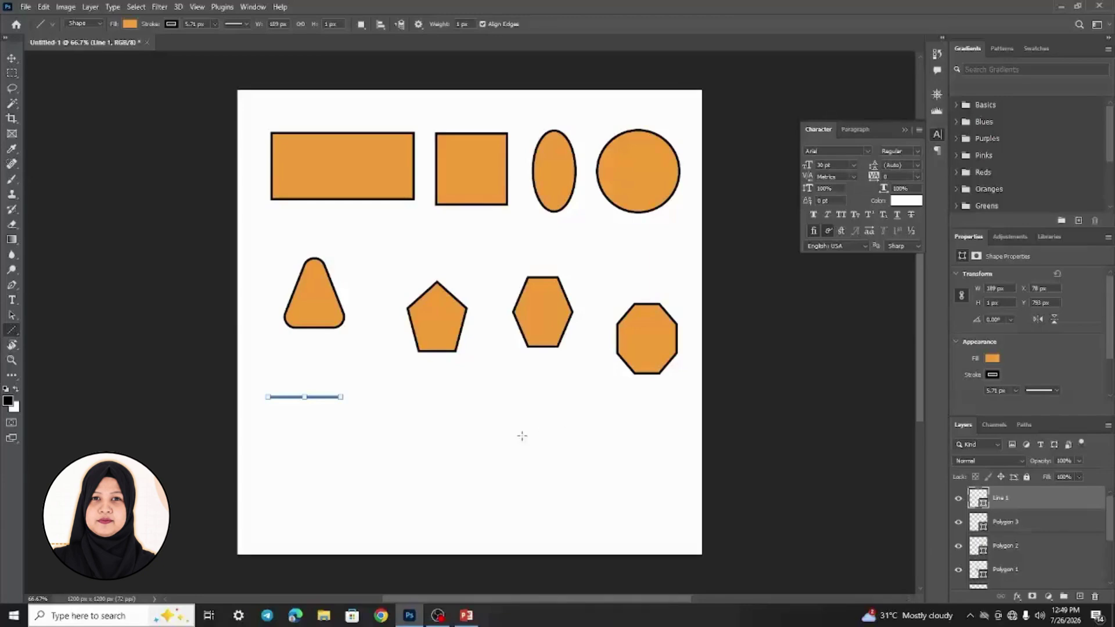
Draw a sailboat custom shape from the Boats group, about 336 by 151 px, to the right of the line.
{"action": "right_click", "coordinate": [11, 334]}
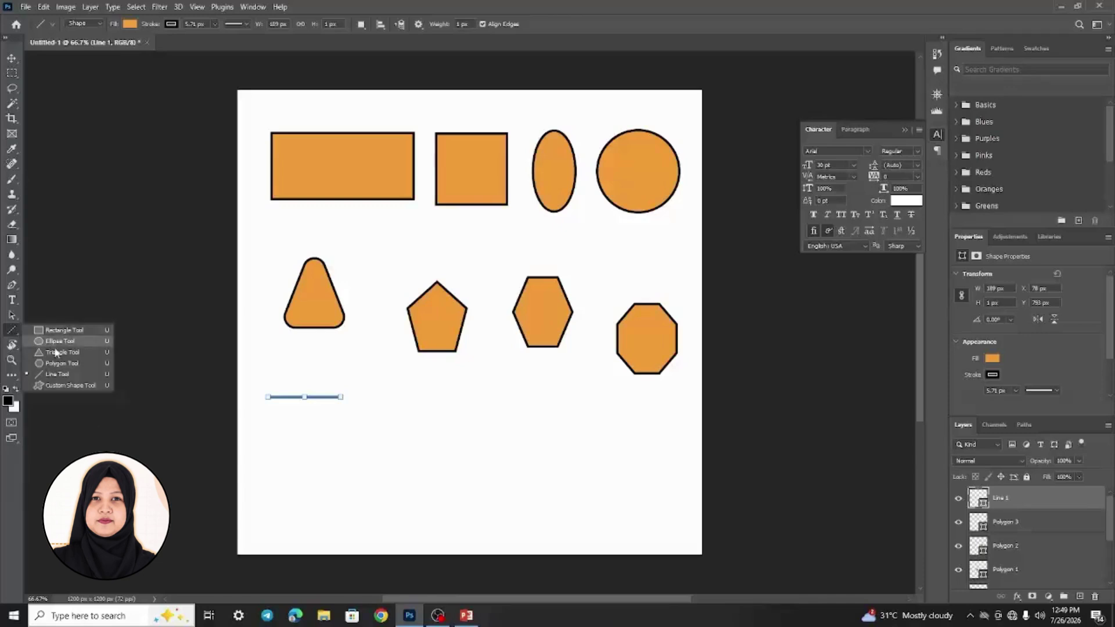
{"action": "left_click", "coordinate": [65, 387]}
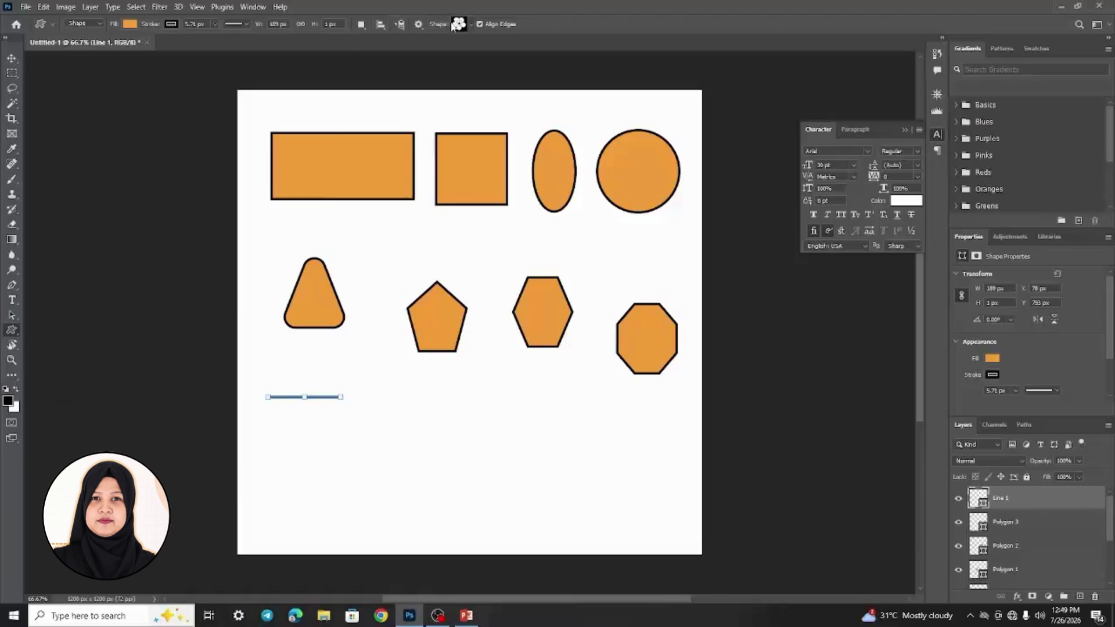
{"action": "left_click", "coordinate": [469, 26]}
{"action": "scroll", "coordinate": [430, 75], "scroll_direction": "up", "scroll_amount": 2}
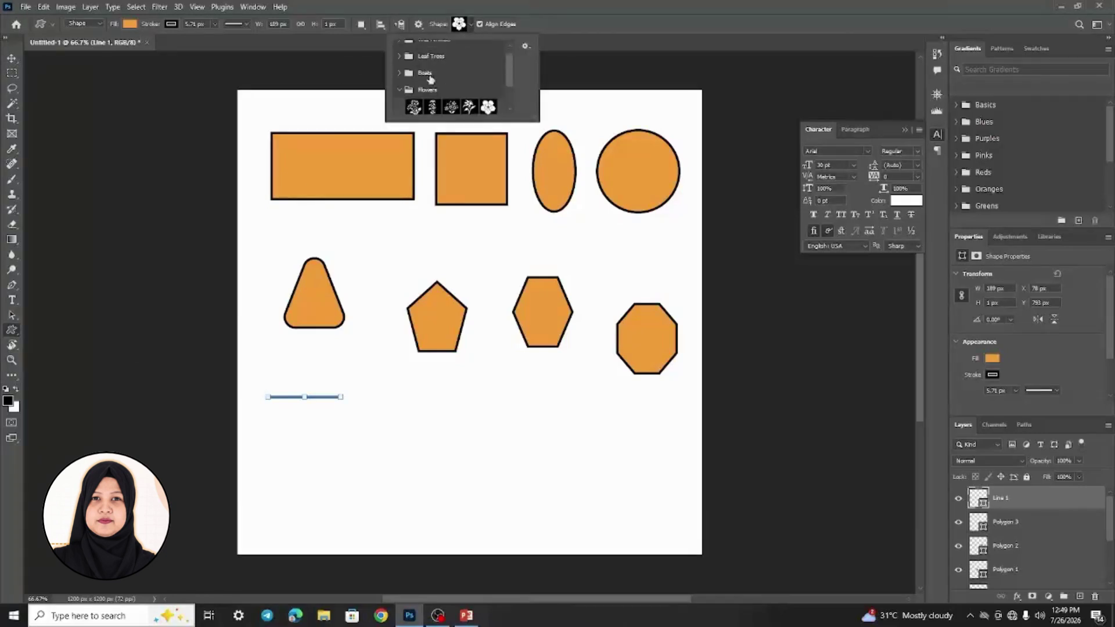
{"action": "scroll", "coordinate": [410, 87], "scroll_direction": "down", "scroll_amount": 1}
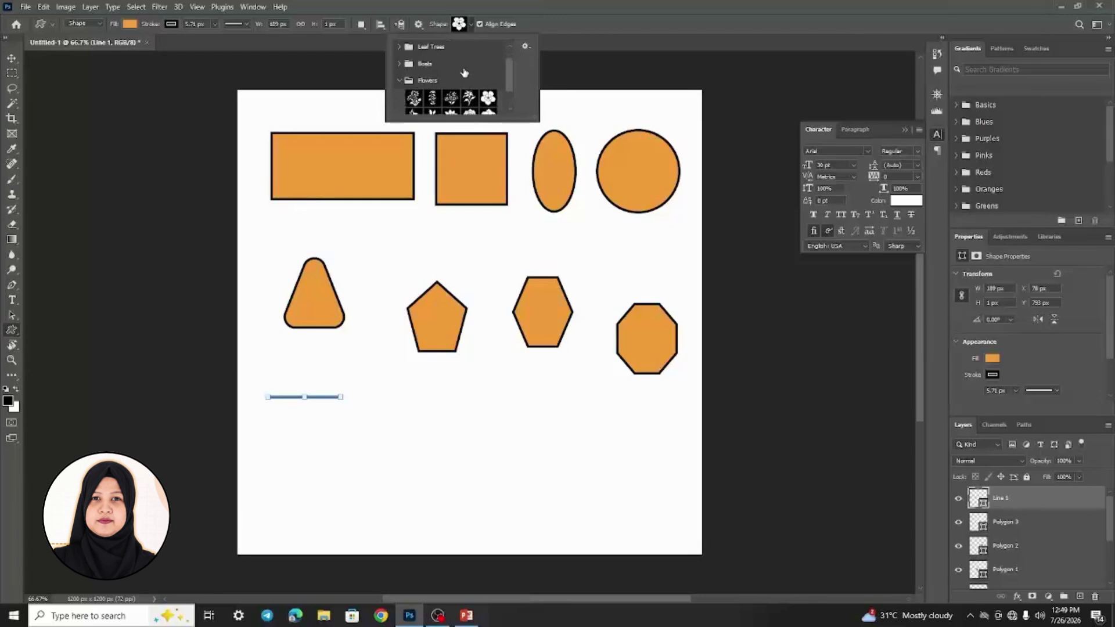
{"action": "left_click", "coordinate": [404, 82]}
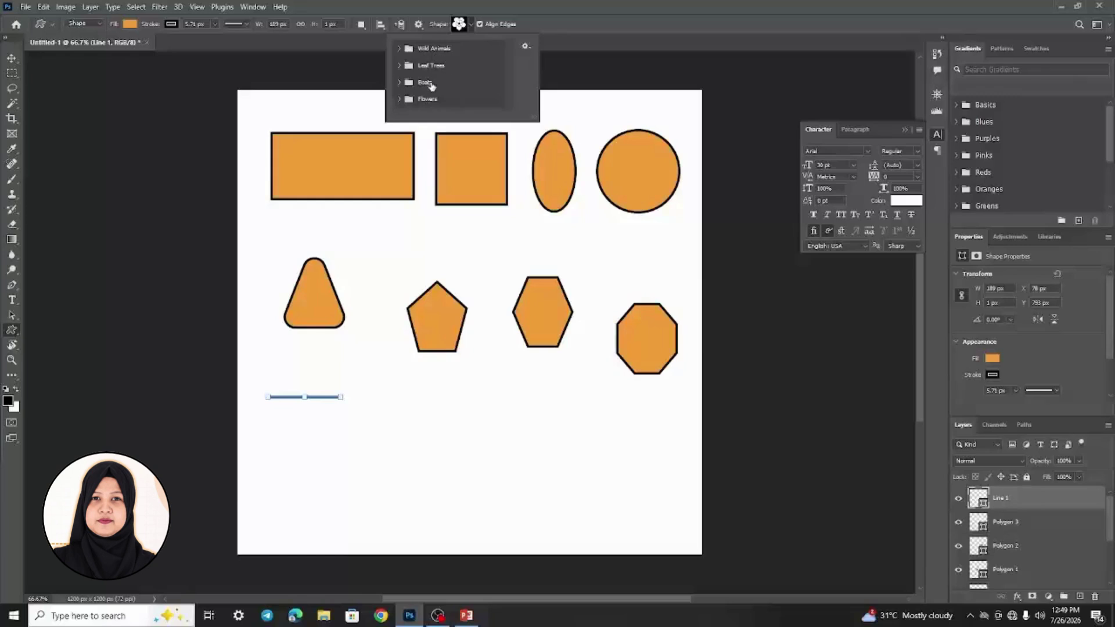
{"action": "left_click", "coordinate": [425, 83]}
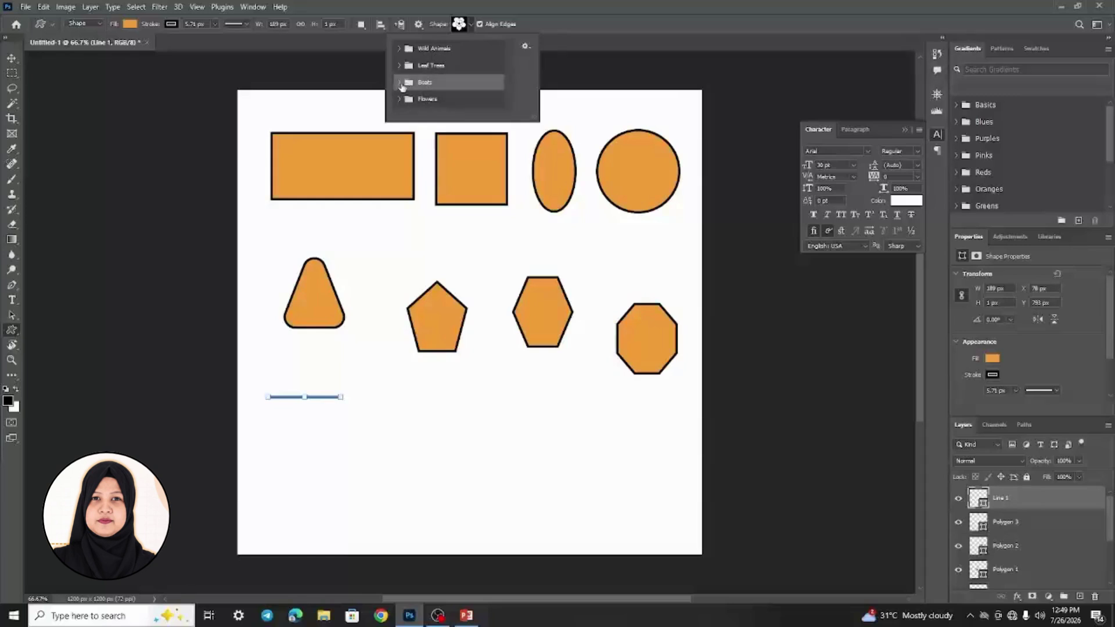
{"action": "left_click", "coordinate": [399, 83]}
{"action": "scroll", "coordinate": [441, 97], "scroll_direction": "down", "scroll_amount": 1}
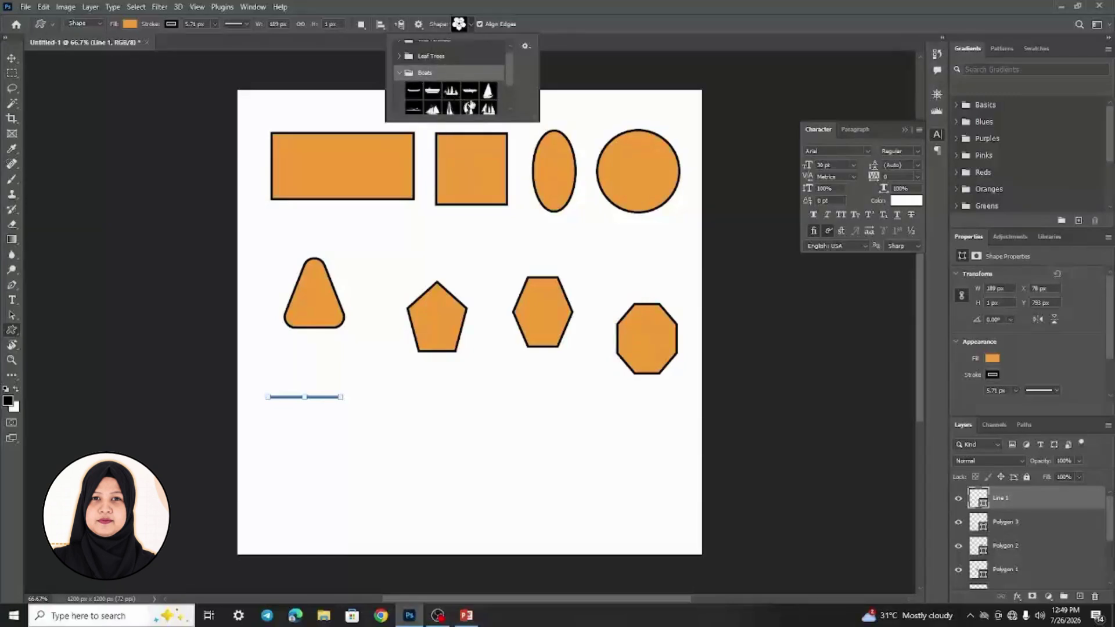
{"action": "left_click", "coordinate": [488, 91]}
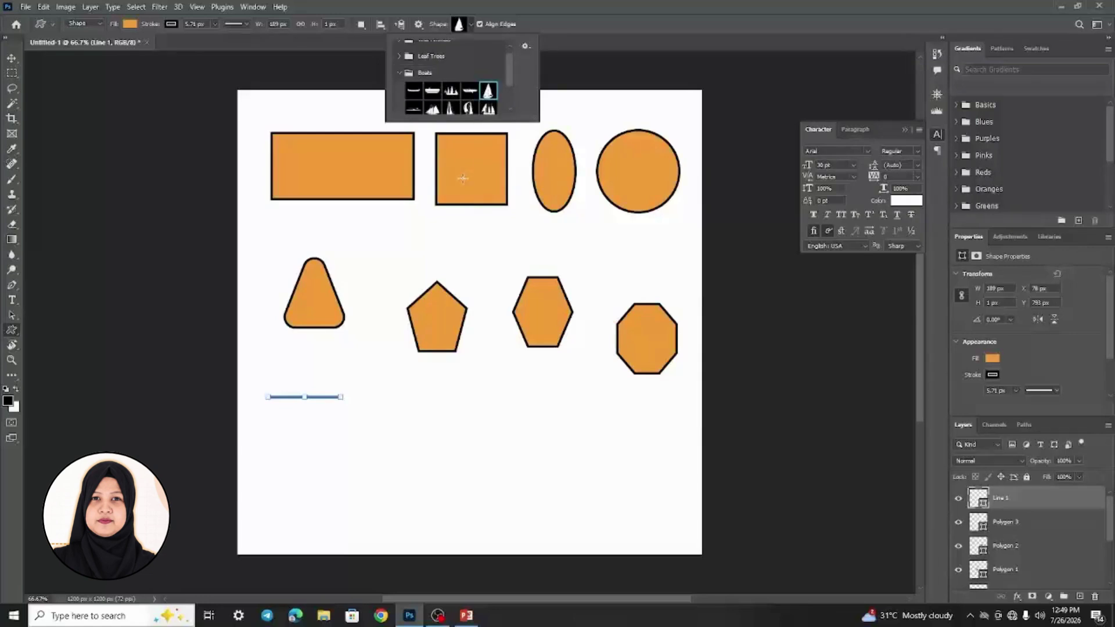
{"action": "left_click_drag", "start_coordinate": [378, 393], "coordinate": [509, 451]}
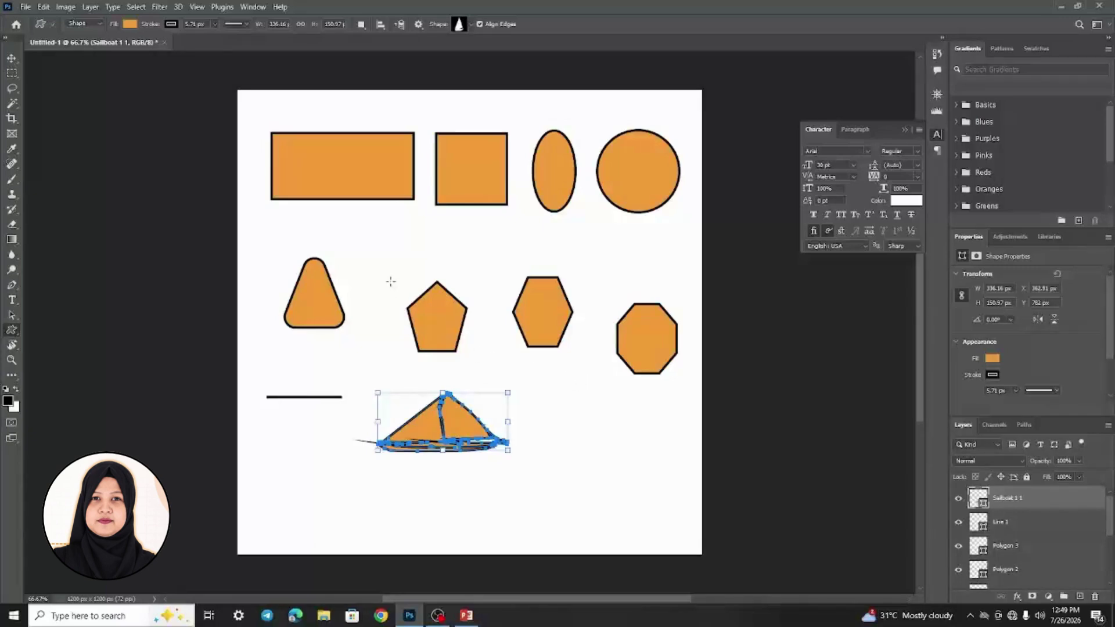
Try a dark purple fill and a custom greyish mauve fill, #674e5a, on the sailboat.
{"action": "left_click", "coordinate": [130, 25]}
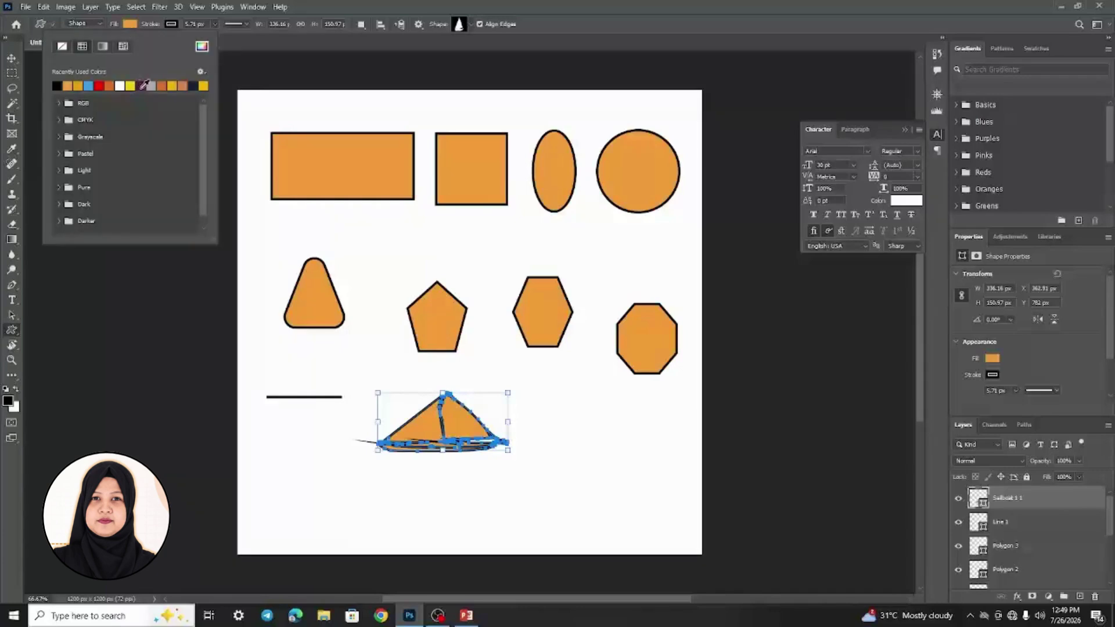
{"action": "left_click", "coordinate": [145, 83]}
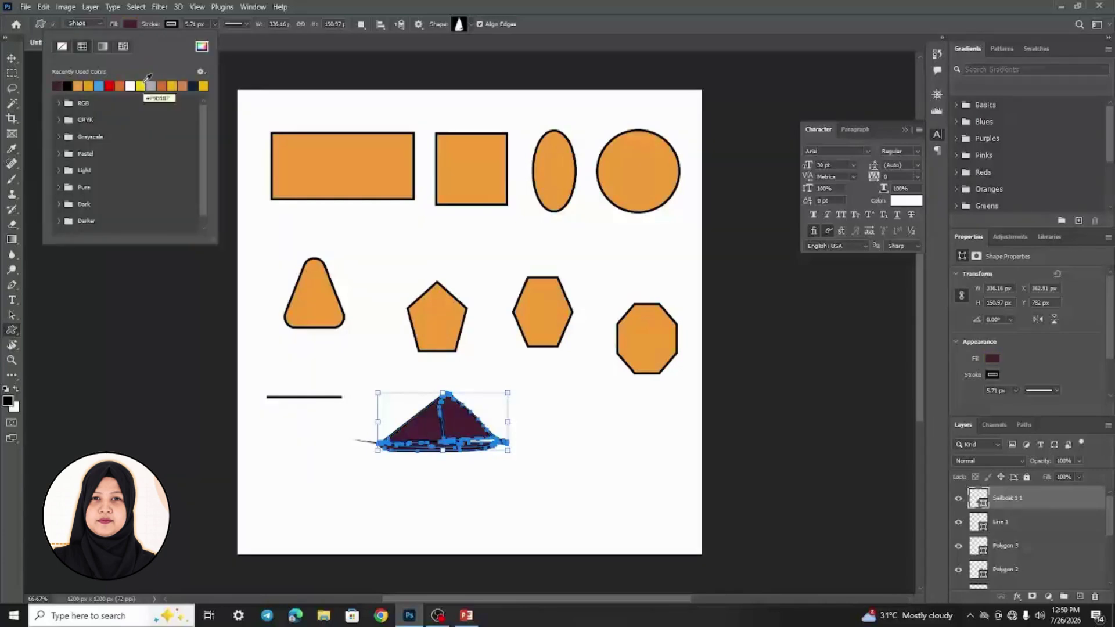
{"action": "left_click", "coordinate": [201, 46]}
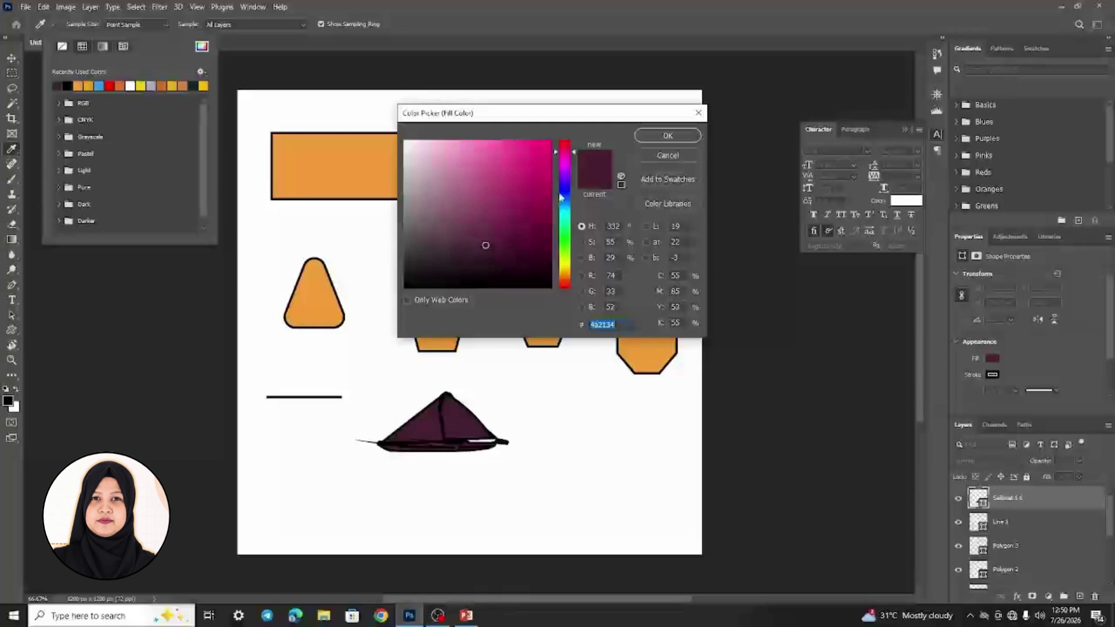
{"action": "left_click_drag", "start_coordinate": [493, 256], "coordinate": [439, 228]}
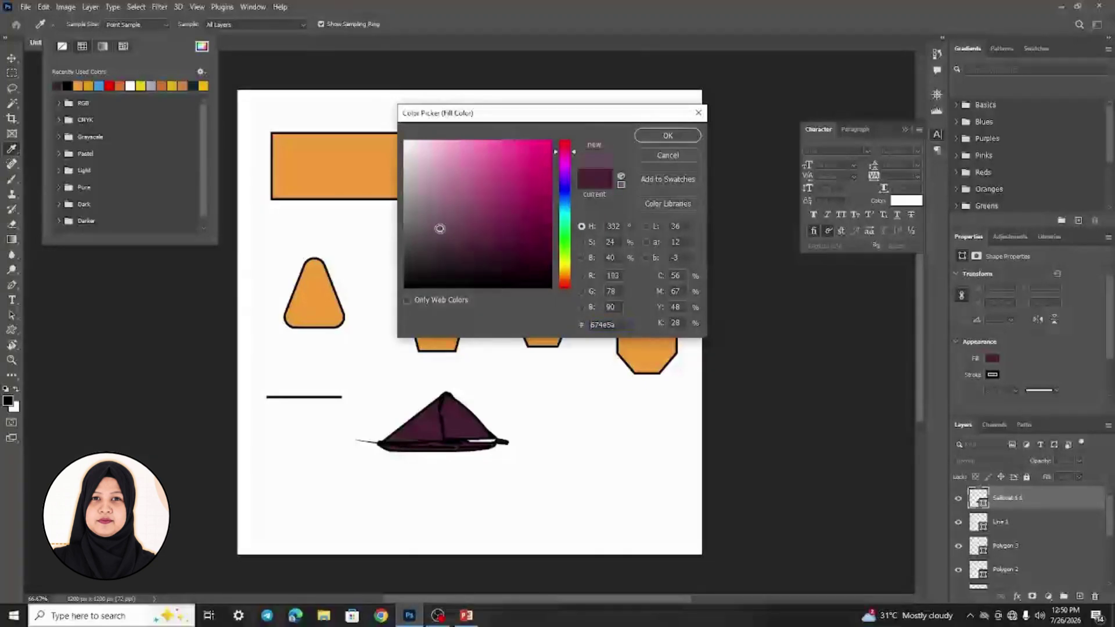
{"action": "left_click", "coordinate": [643, 137]}
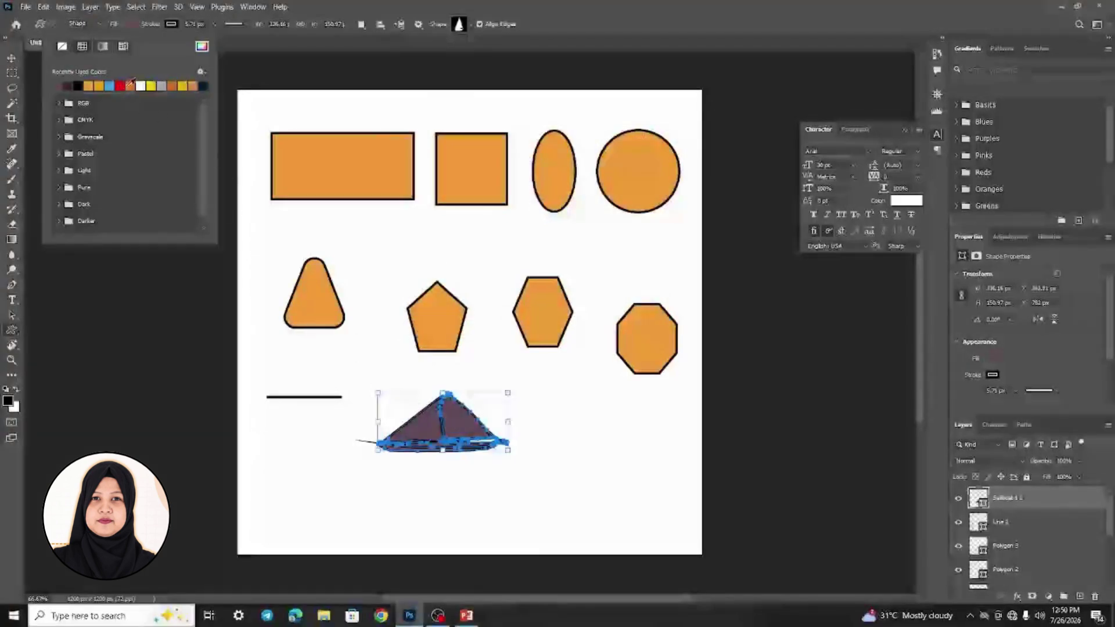
Fill the sailboat with the dark orange from the recently used colors and deselect its path.
{"action": "left_click", "coordinate": [174, 86]}
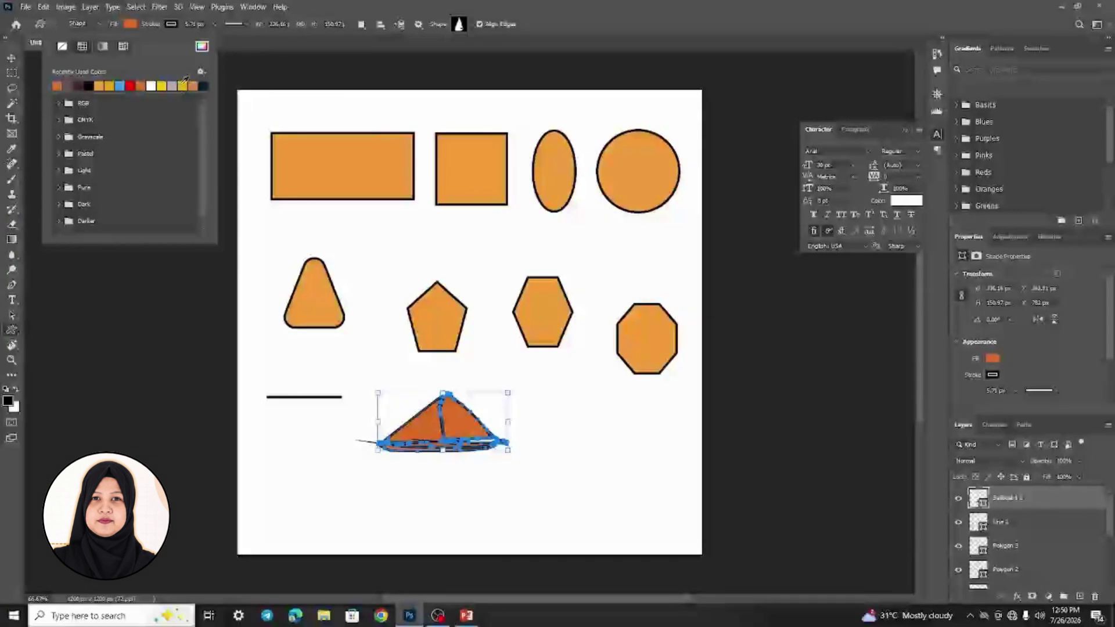
{"action": "left_click", "coordinate": [171, 25]}
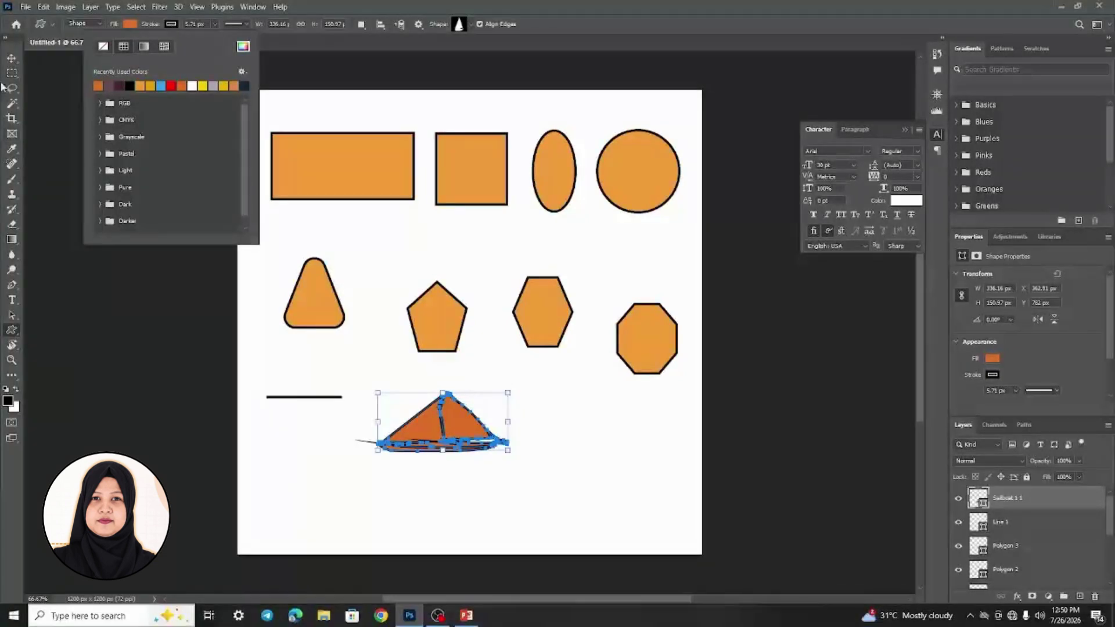
{"action": "left_click", "coordinate": [12, 59]}
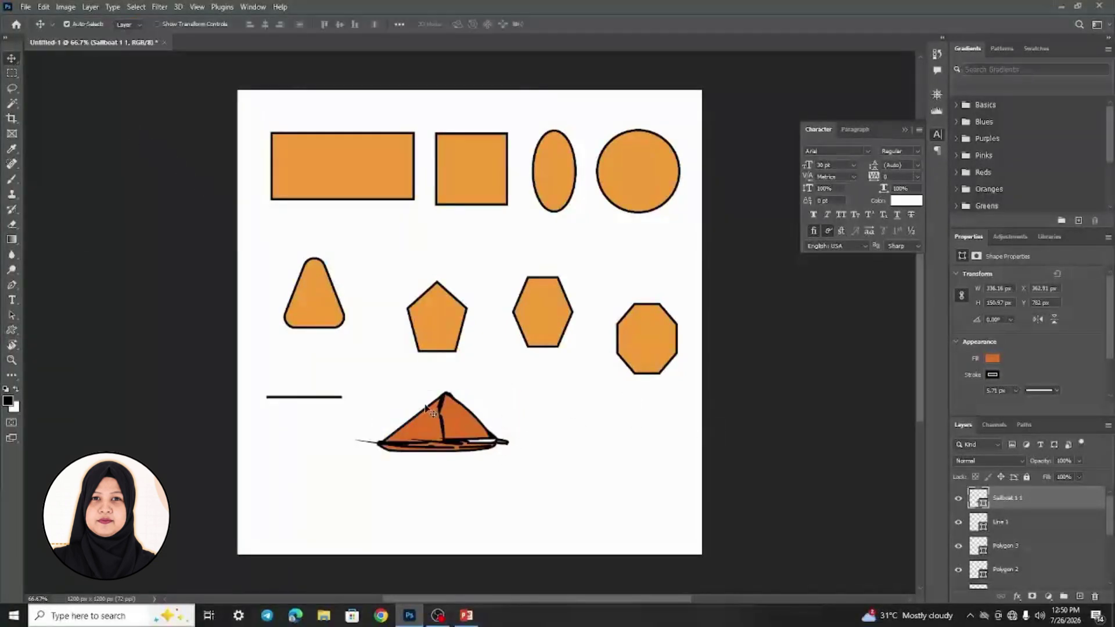
Draw the five-petal flower custom shape from the Flowers group, about 197 by 219 px, to the right of the sailboat.
{"action": "left_click", "coordinate": [12, 330]}
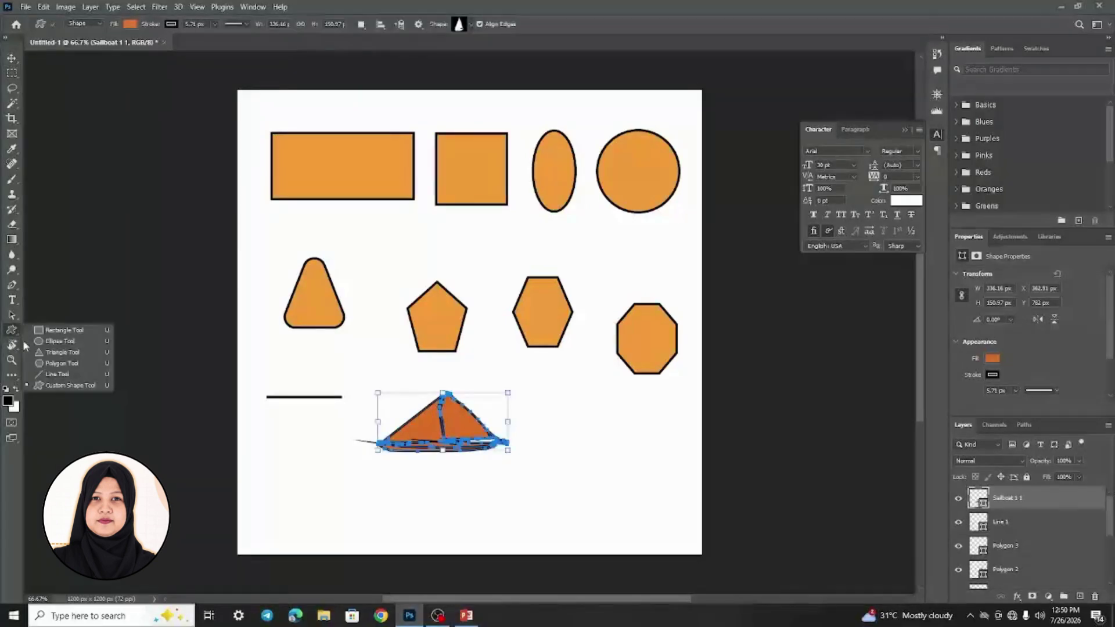
{"action": "left_click", "coordinate": [79, 386]}
{"action": "left_click", "coordinate": [470, 24]}
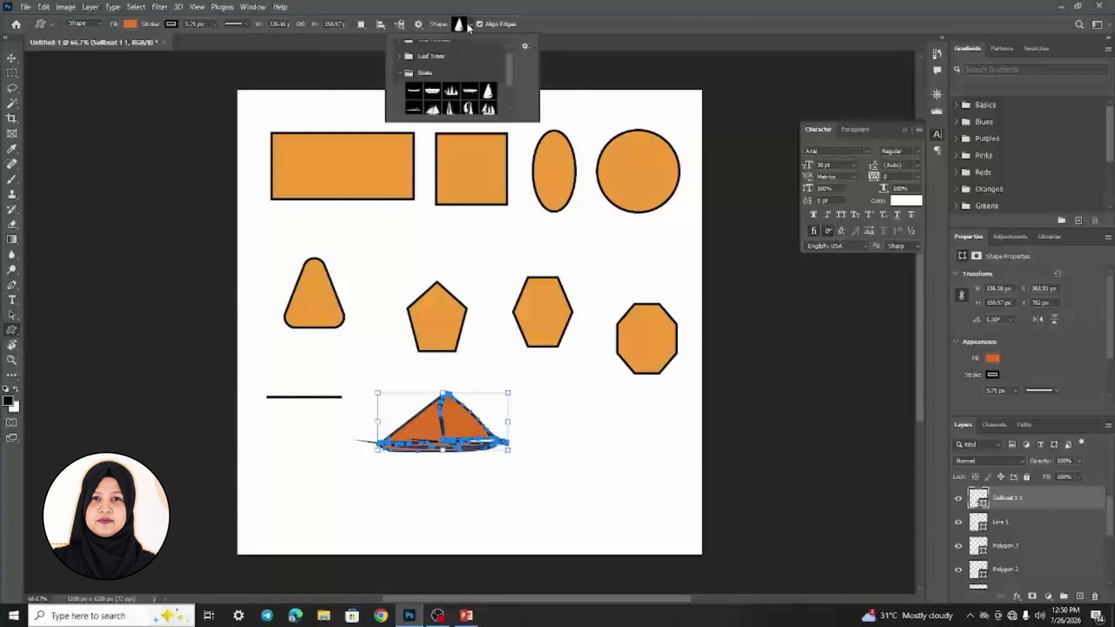
{"action": "left_click", "coordinate": [398, 73]}
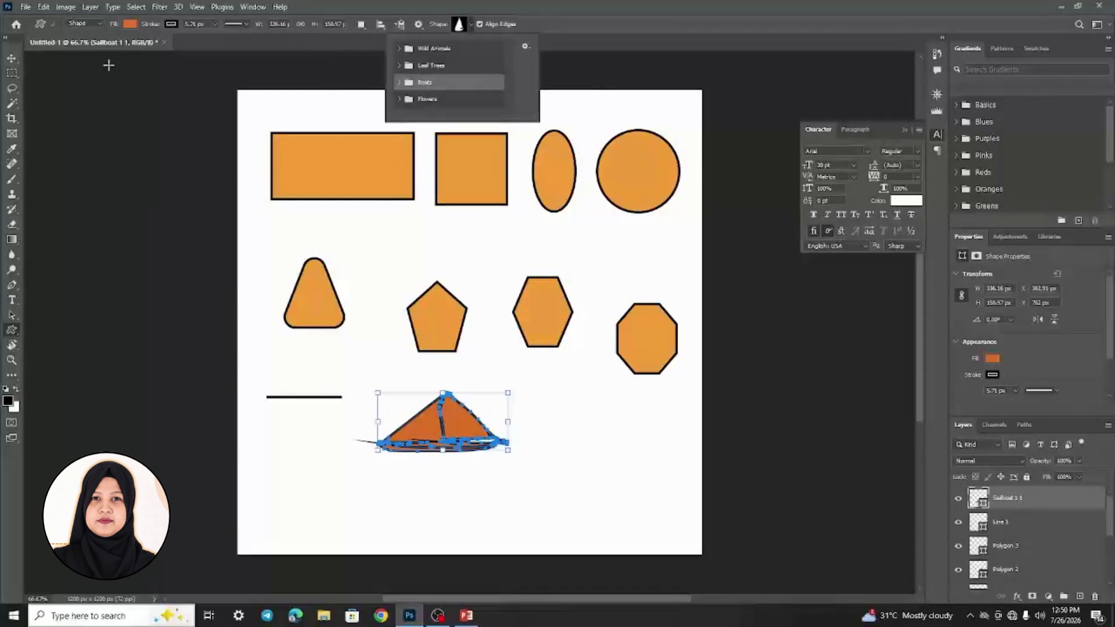
{"action": "left_click", "coordinate": [400, 98]}
{"action": "scroll", "coordinate": [407, 86], "scroll_direction": "down", "scroll_amount": 1}
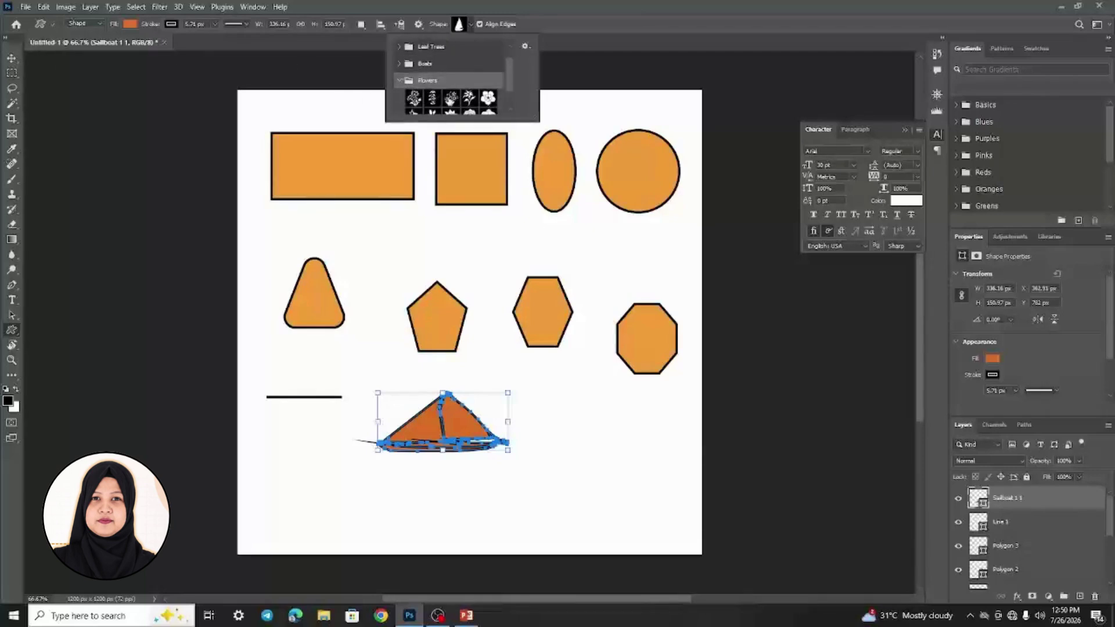
{"action": "left_click", "coordinate": [488, 97]}
{"action": "left_click_drag", "start_coordinate": [565, 392], "coordinate": [642, 476]}
Change the flower's fill to red and switch to the Move tool.
{"action": "left_click", "coordinate": [130, 24]}
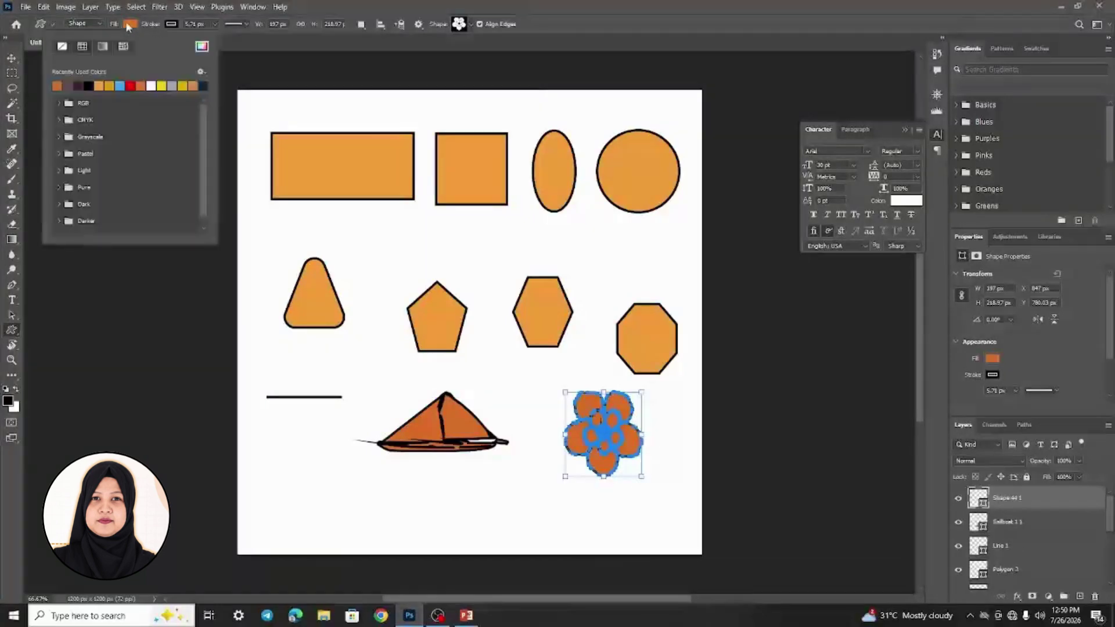
{"action": "left_click", "coordinate": [132, 85]}
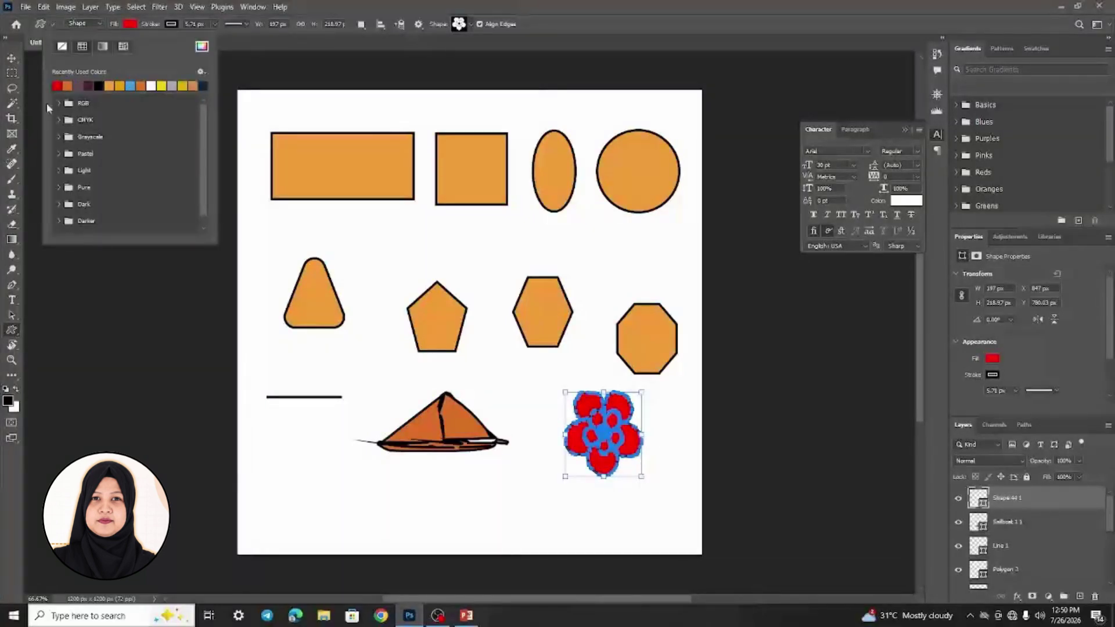
{"action": "left_click", "coordinate": [11, 58]}
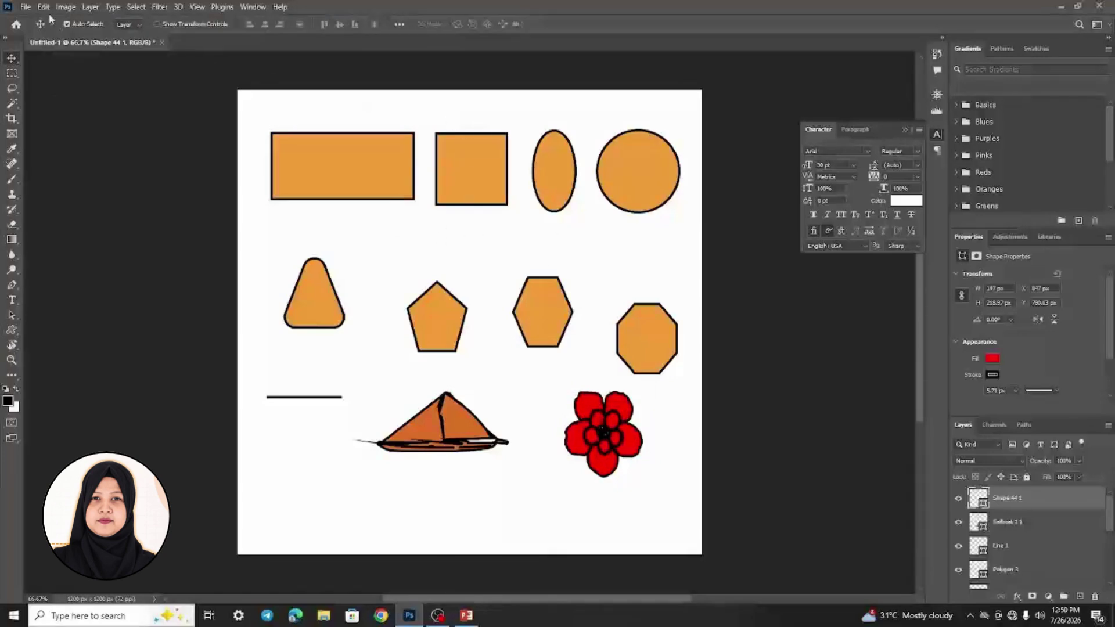
{"action": "left_click", "coordinate": [28, 7]}
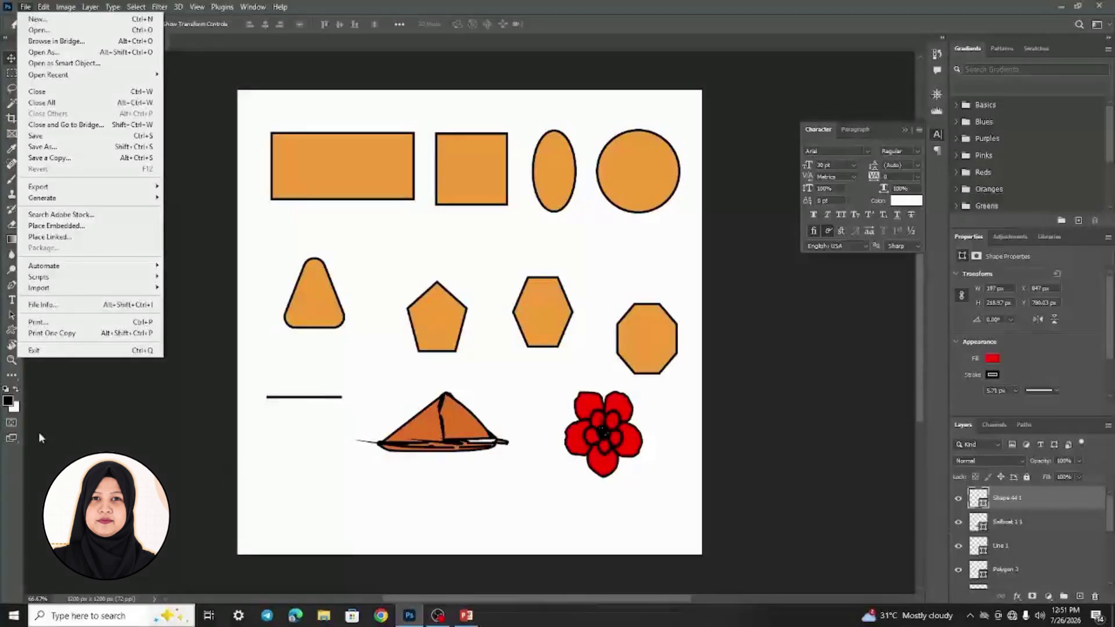
Draw a red rectangle about 221 by 81 px below the line with the Rectangle tool.
{"action": "left_click", "coordinate": [11, 333]}
{"action": "left_click", "coordinate": [58, 330]}
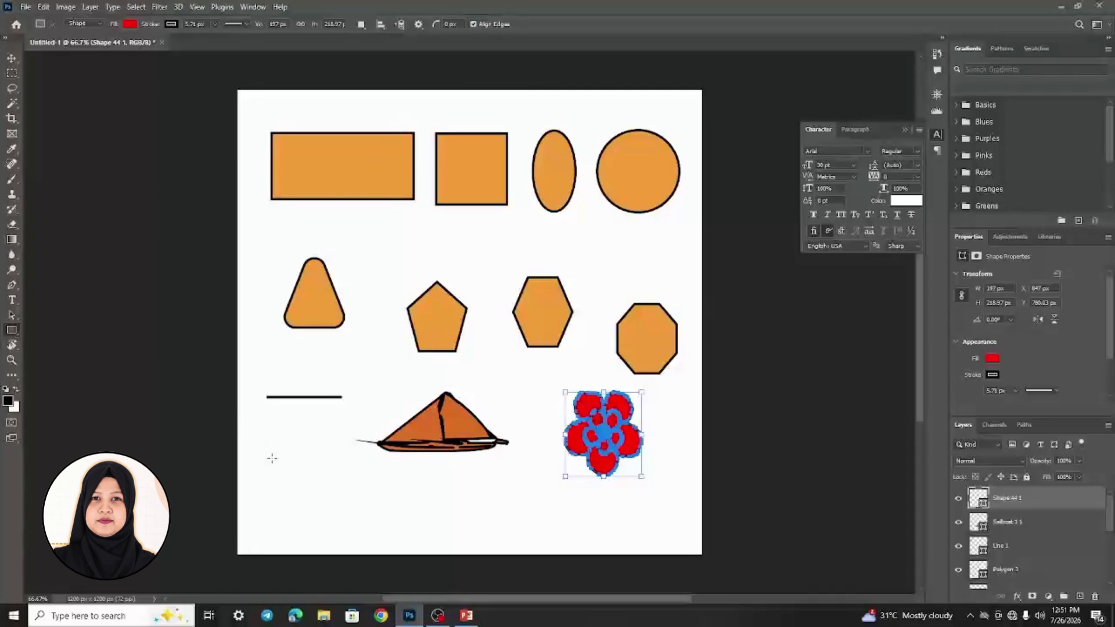
{"action": "scroll", "coordinate": [1020, 353], "scroll_direction": "down", "scroll_amount": 2}
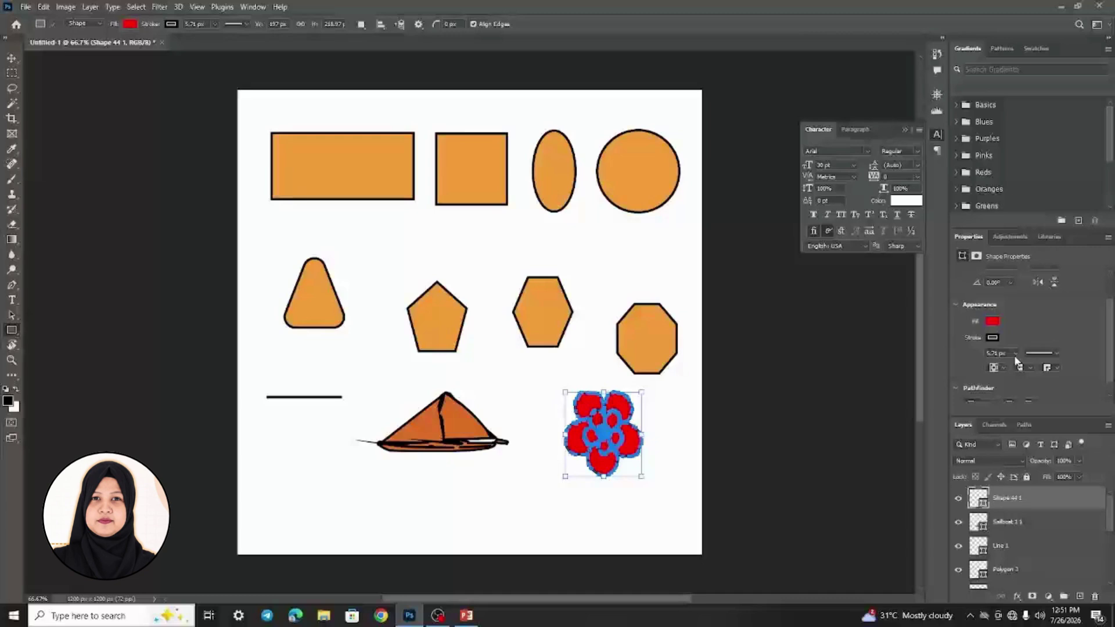
{"action": "scroll", "coordinate": [1016, 360], "scroll_direction": "down", "scroll_amount": 1}
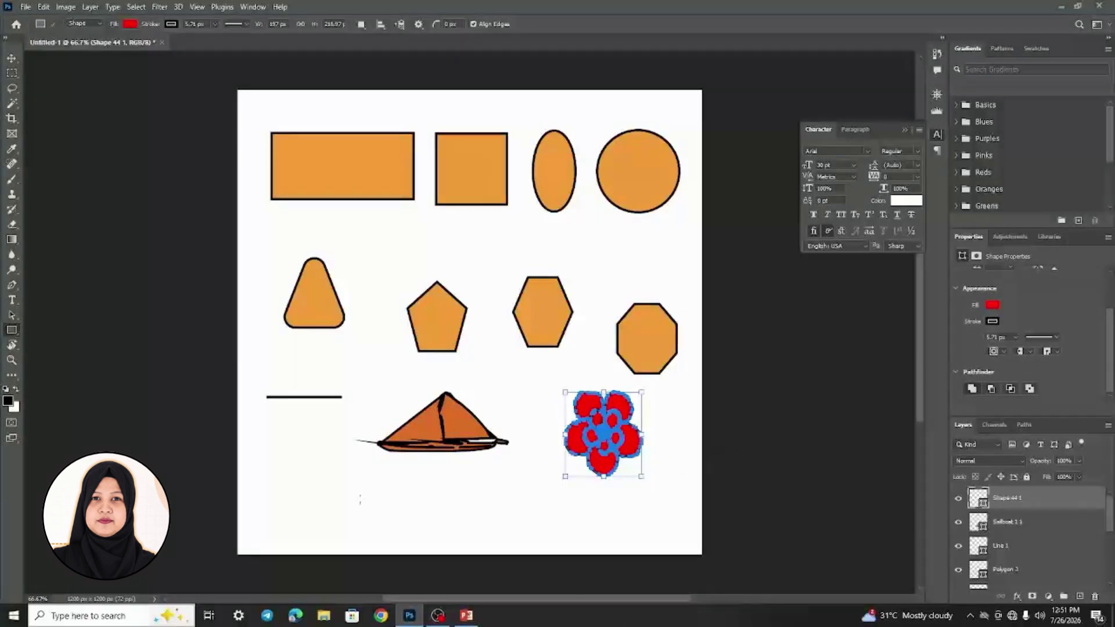
{"action": "left_click_drag", "start_coordinate": [288, 455], "coordinate": [377, 487]}
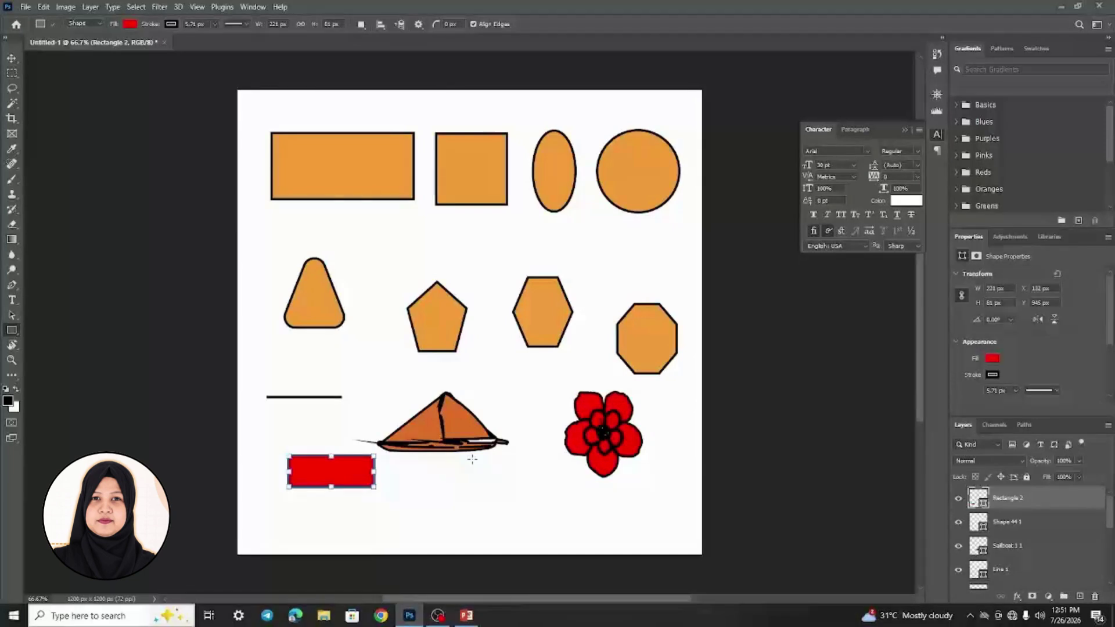
Round all four corners of the red rectangle by raising its linked corner radii.
{"action": "scroll", "coordinate": [1066, 396], "scroll_direction": "down", "scroll_amount": 2}
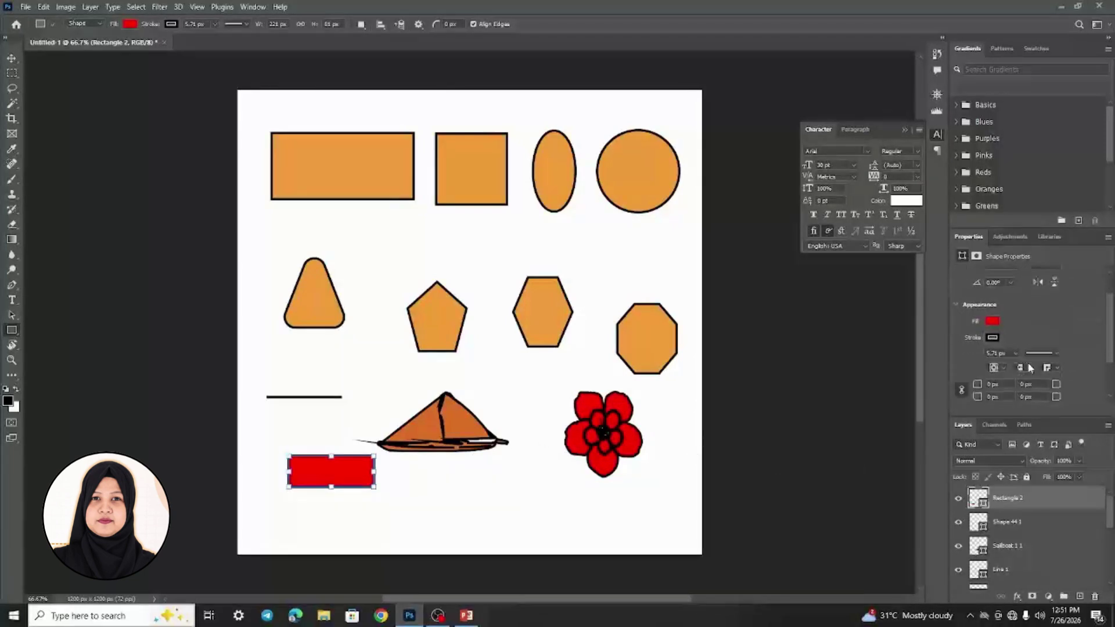
{"action": "left_click_drag", "start_coordinate": [975, 390], "coordinate": [985, 391]}
{"action": "left_click_drag", "start_coordinate": [978, 388], "coordinate": [979, 394]}
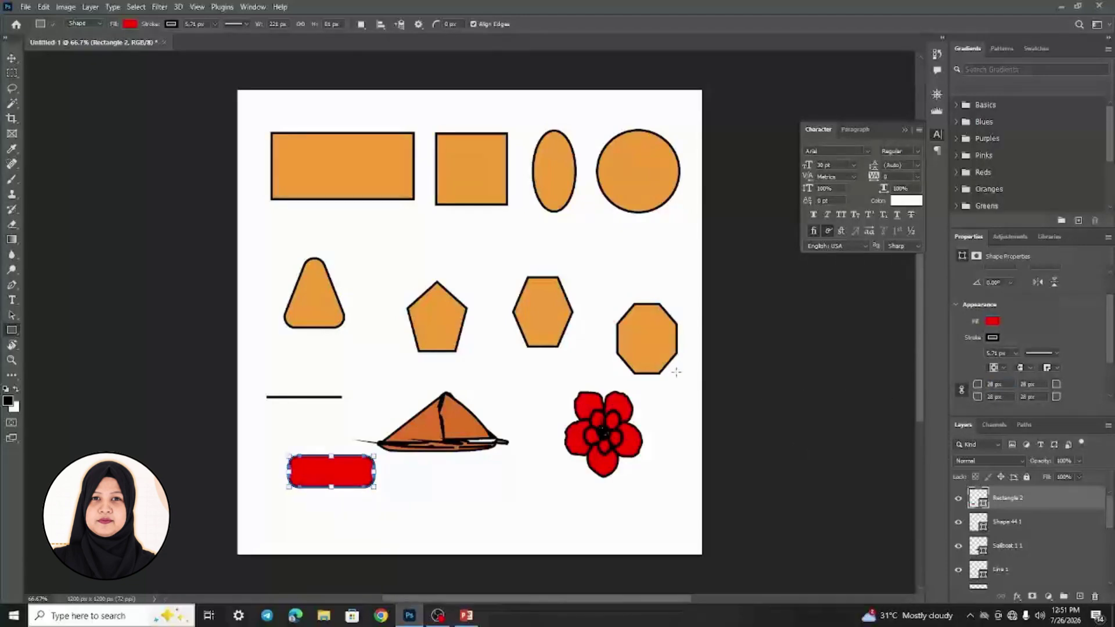
Change the rounded rectangle's fill to blue and add the white horizontal text "Enroll Now" inside it.
{"action": "left_click", "coordinate": [131, 25]}
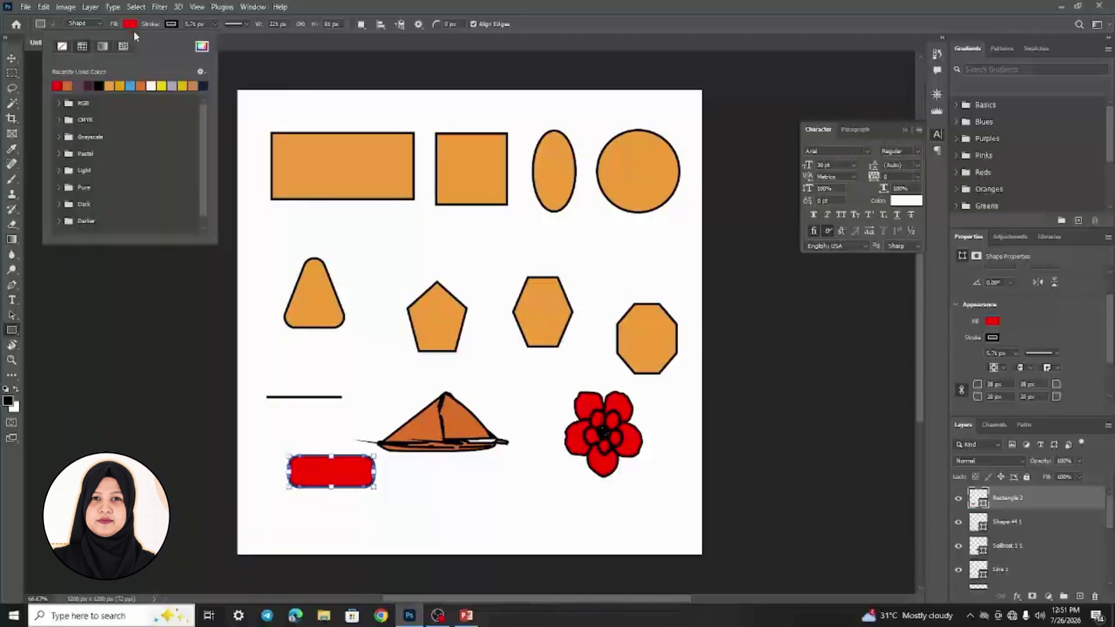
{"action": "left_click", "coordinate": [131, 85]}
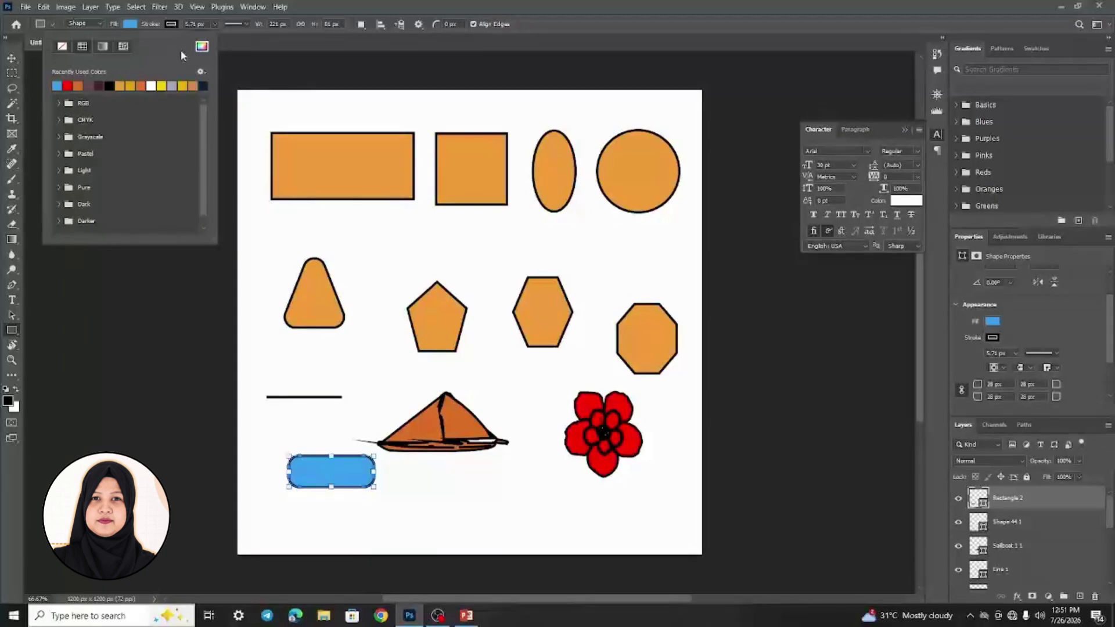
{"action": "left_click", "coordinate": [11, 299]}
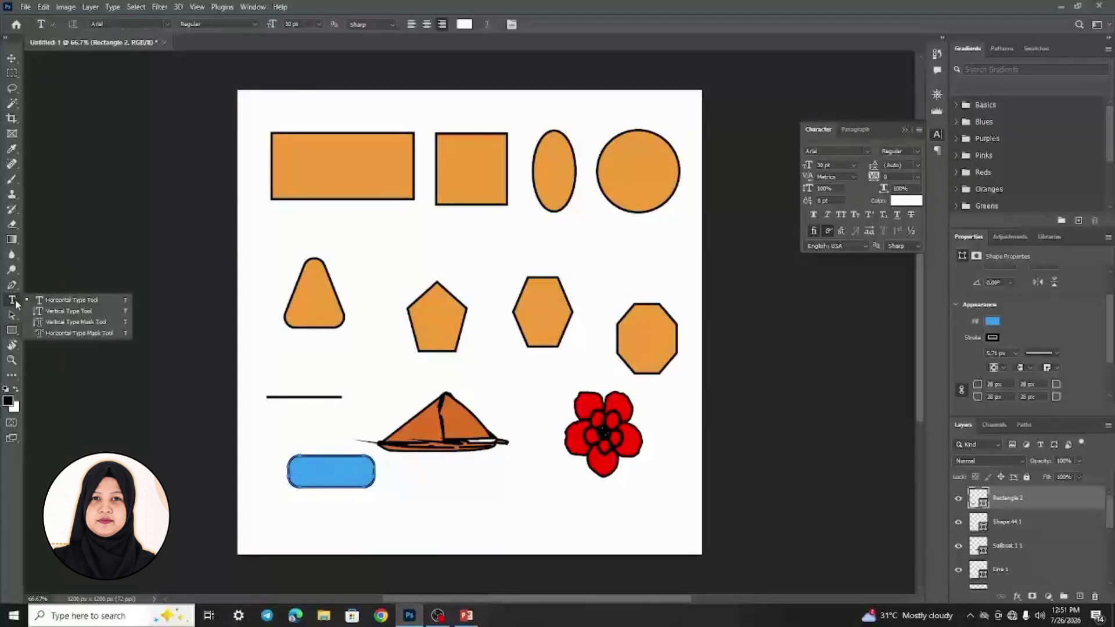
{"action": "left_click", "coordinate": [81, 300]}
{"action": "left_click", "coordinate": [314, 469]}
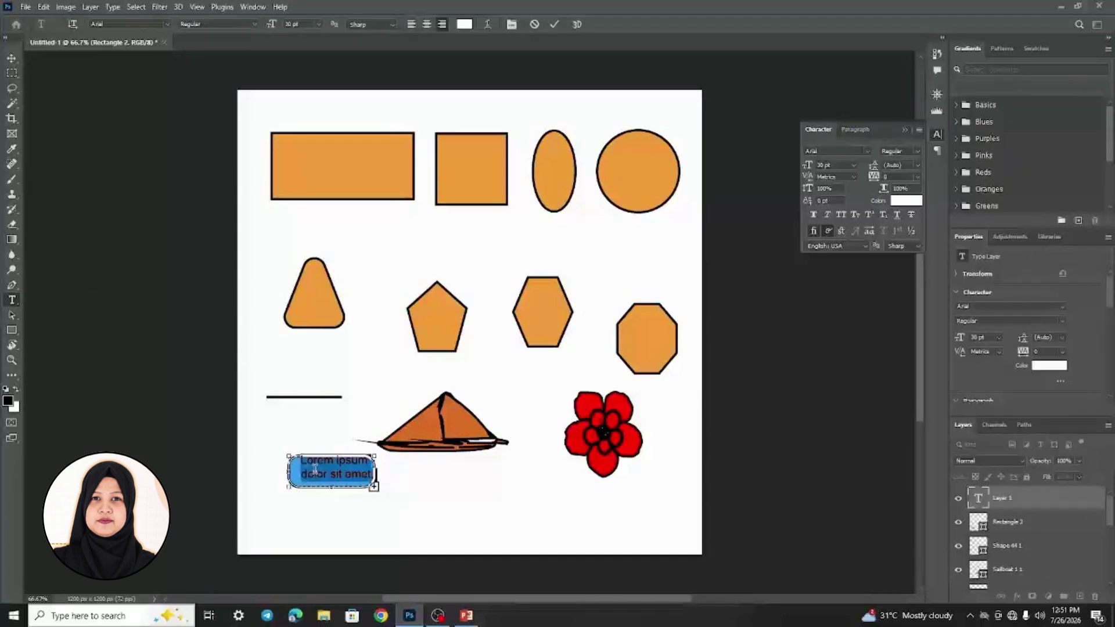
{"action": "key", "text": "BackSpace"}
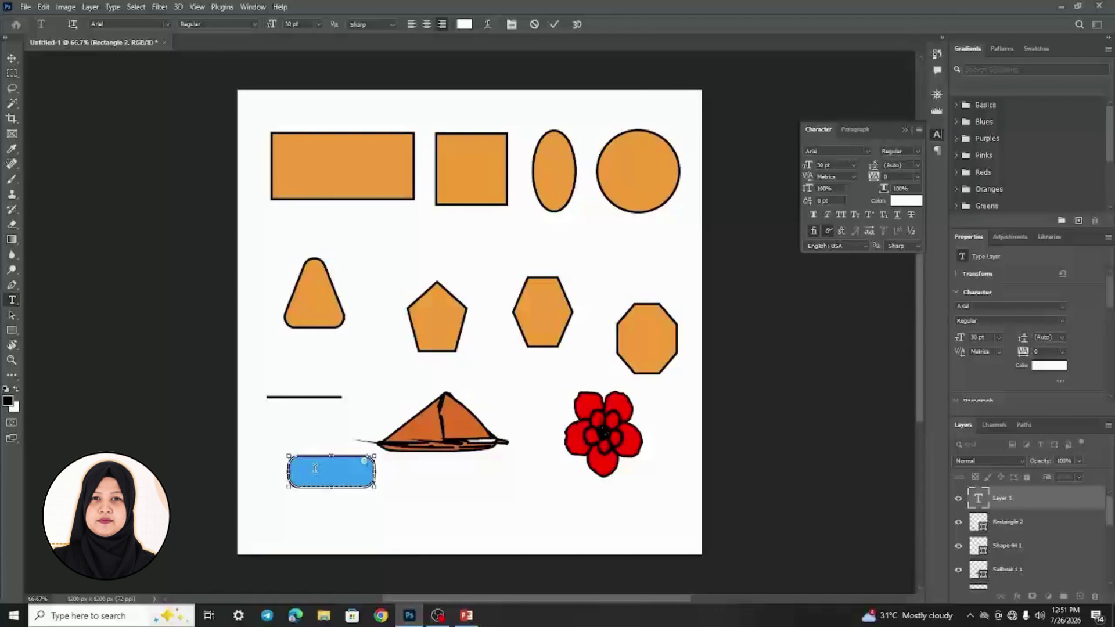
{"action": "type", "text": "Enroll Now"}
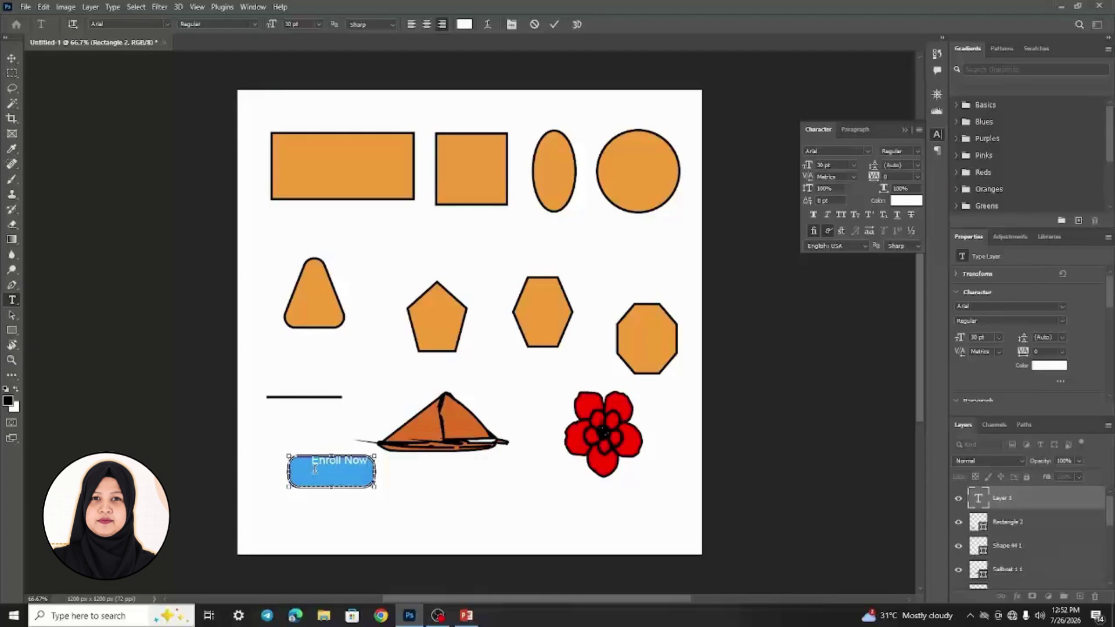
Move the "Enroll Now" text down to the middle of the blue button and fine-tune its position slightly left and up.
{"action": "left_click", "coordinate": [12, 58]}
{"action": "left_click_drag", "start_coordinate": [316, 469], "coordinate": [328, 475]}
{"action": "key", "text": "Left"}
{"action": "key", "text": "Left"}
{"action": "key", "text": "Left"}
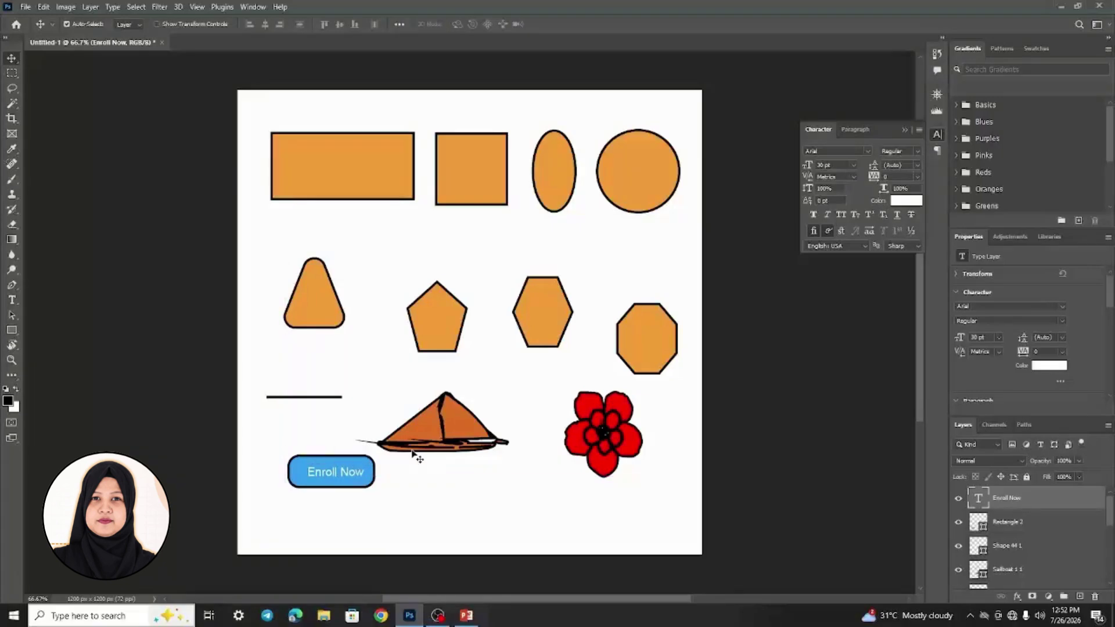
{"action": "key", "text": "Up"}
{"action": "key", "text": "Up"}
{"action": "key", "text": "Up"}
{"action": "key", "text": "Up"}
{"action": "key", "text": "Up"}
{"action": "key", "text": "Up"}
{"action": "key", "text": "Up"}
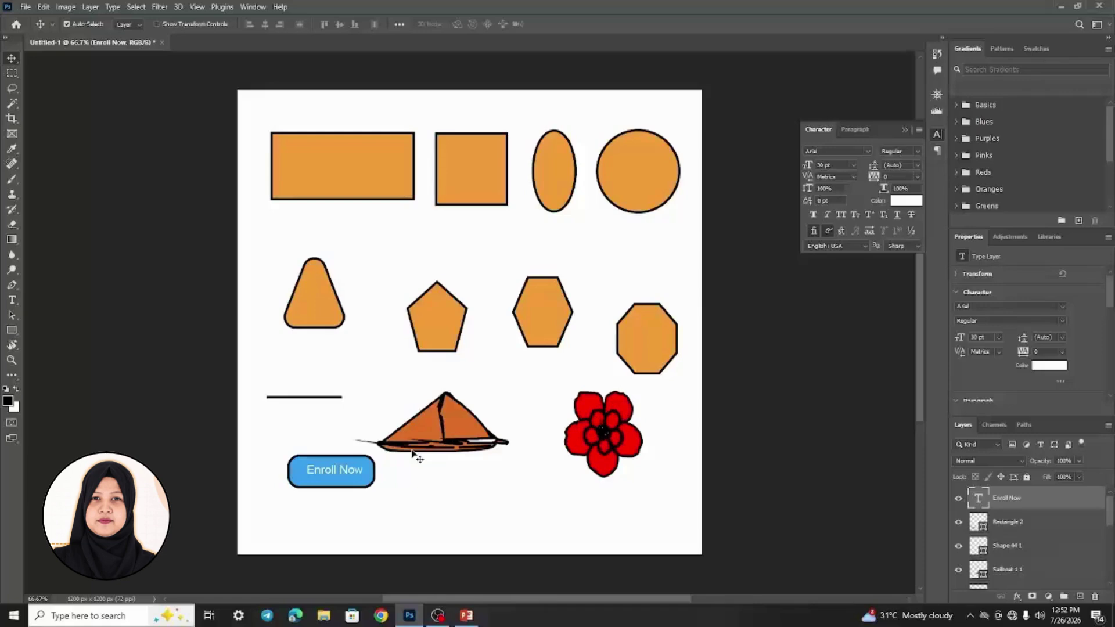
Switch to the PowerPoint presentation and show the slide summarising the shape tools covered in the lesson.
{"action": "left_click", "coordinate": [460, 622]}
{"action": "left_click", "coordinate": [975, 393]}
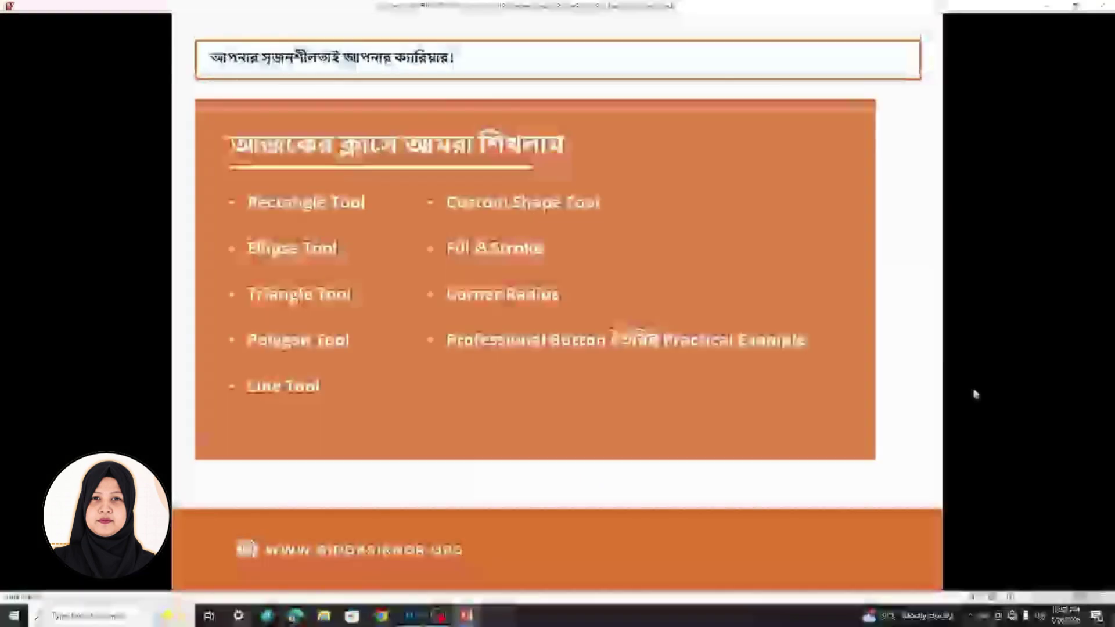